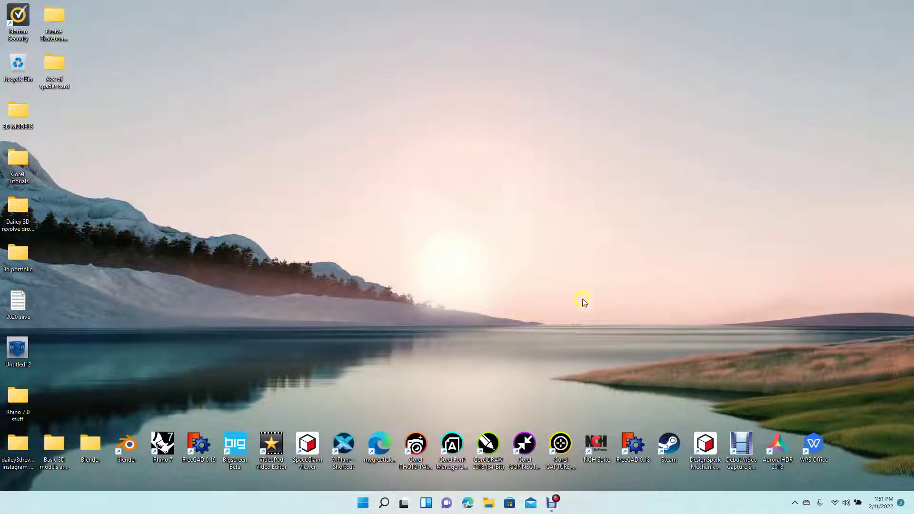
Open DesignSpark Mechanical and create a new empty design, bringing its sketch grid into plan view
double_click(706, 445)
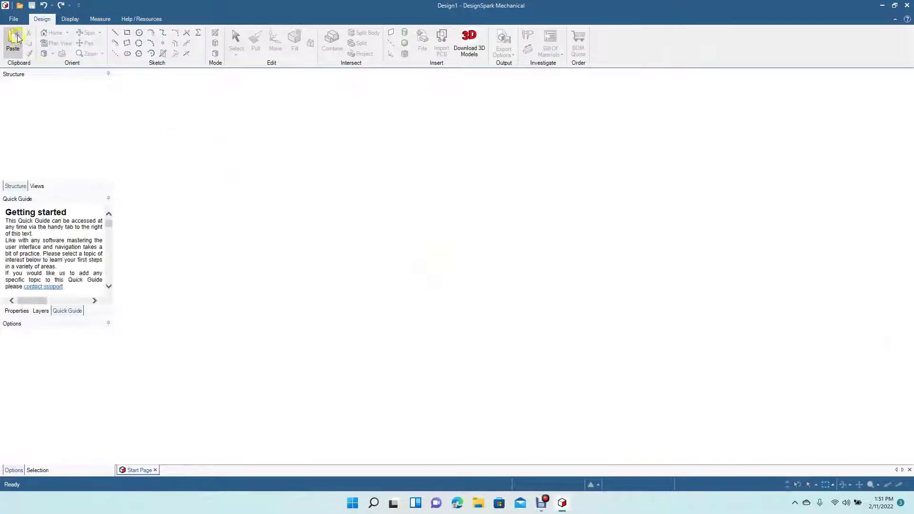
left_click(14, 18)
left_click(25, 42)
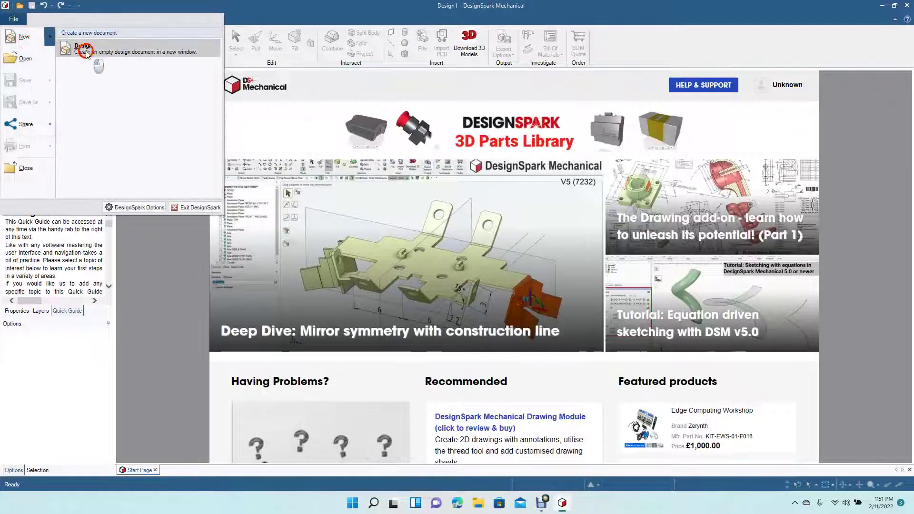
left_click(81, 49)
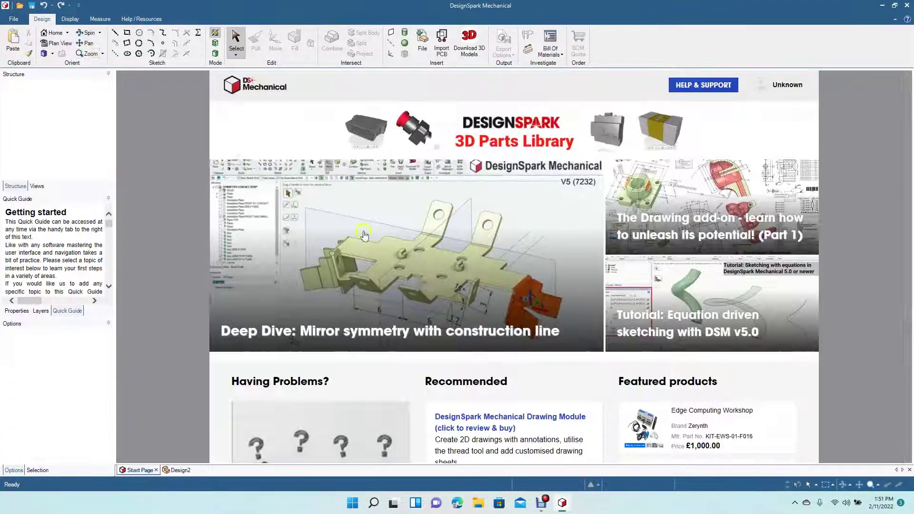
left_click(181, 471)
left_click(540, 453)
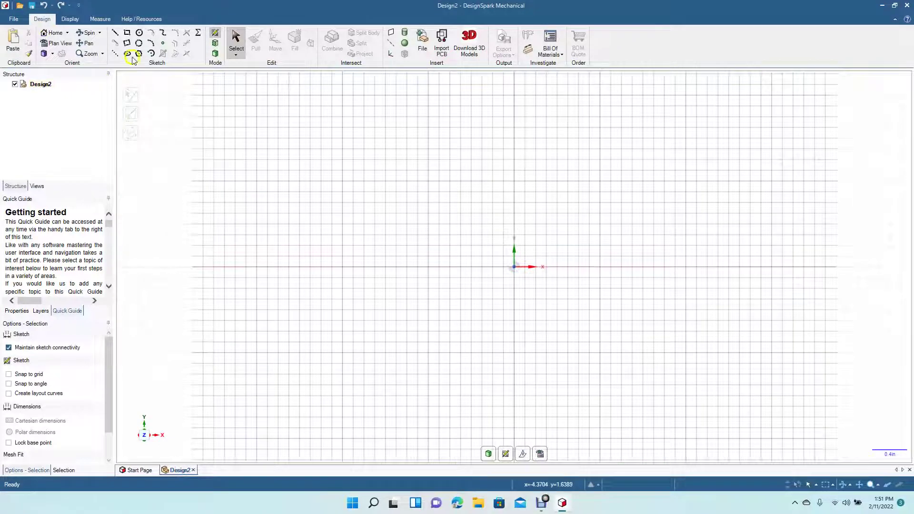
Sketch a rectangle 2.5 in wide and 3.5 in high, defined from its center at the origin, with grid snapping enabled
left_click(127, 34)
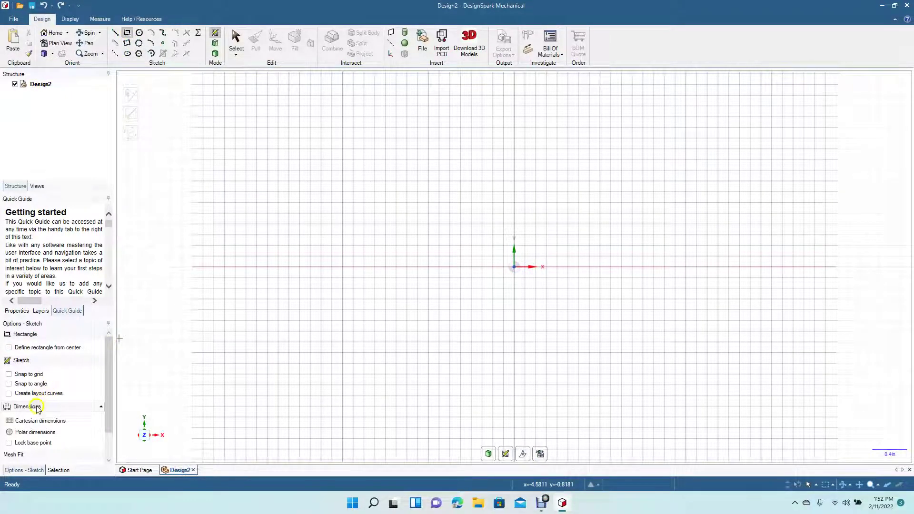
left_click(39, 348)
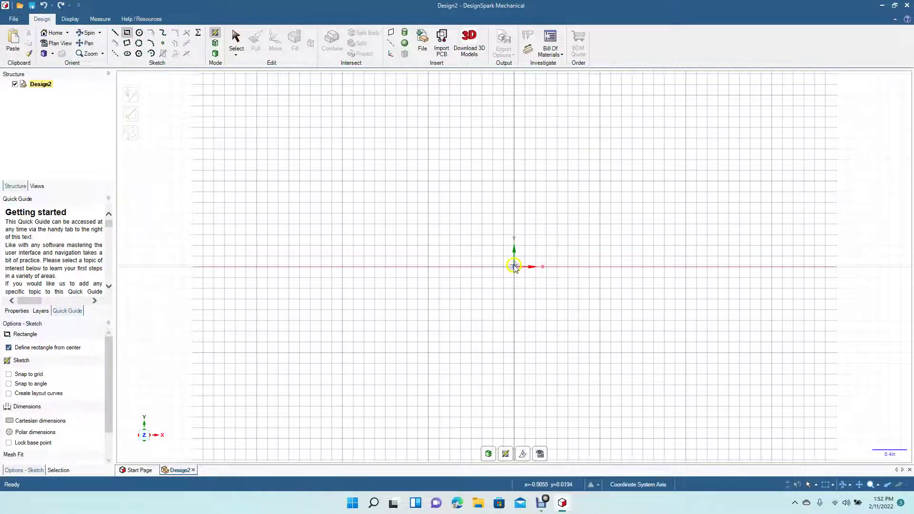
left_click(42, 375)
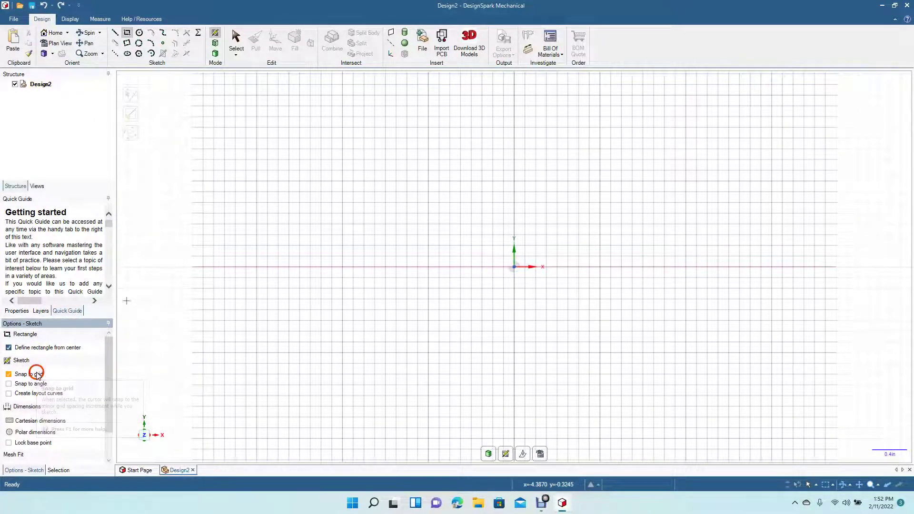
left_click(514, 268)
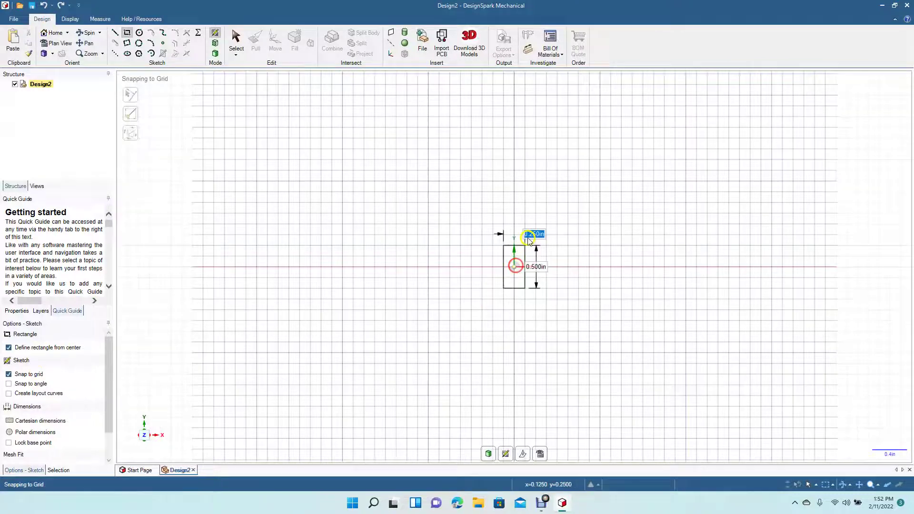
type("2")
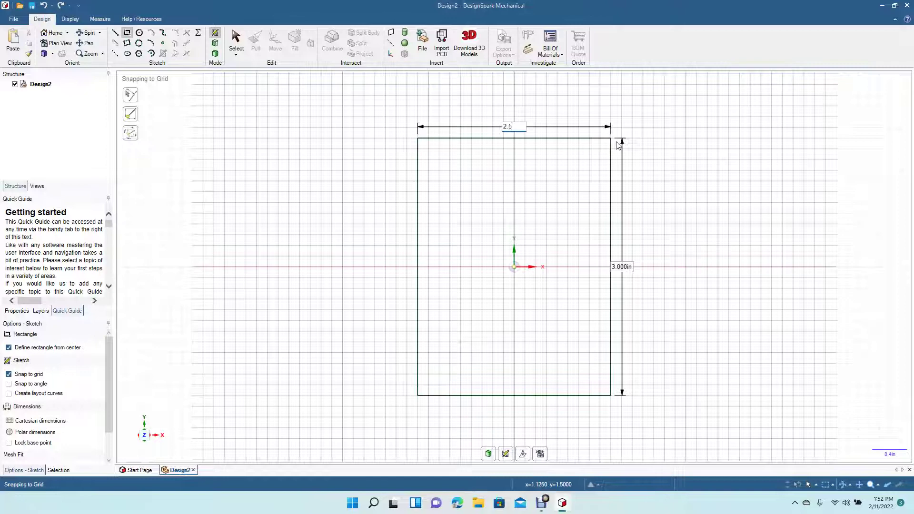
type(".5")
key("Tab")
type("3.5")
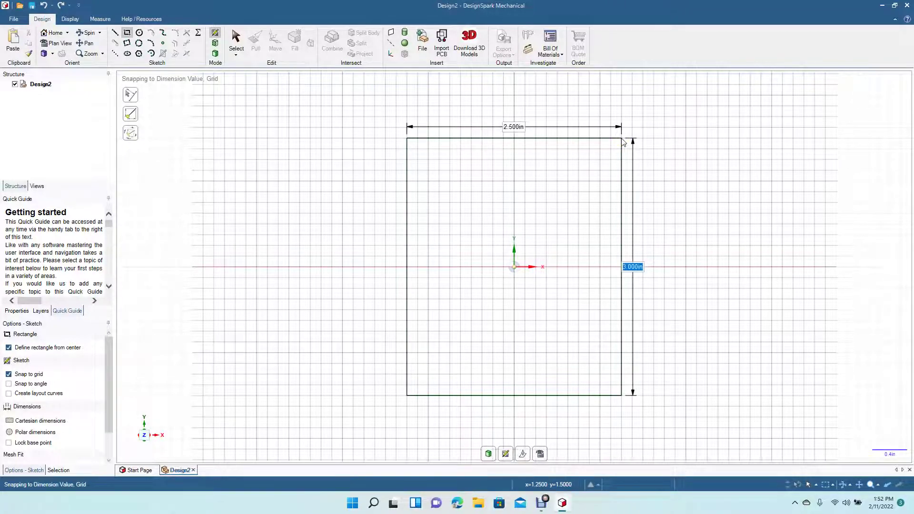
key("Return")
left_click(236, 39)
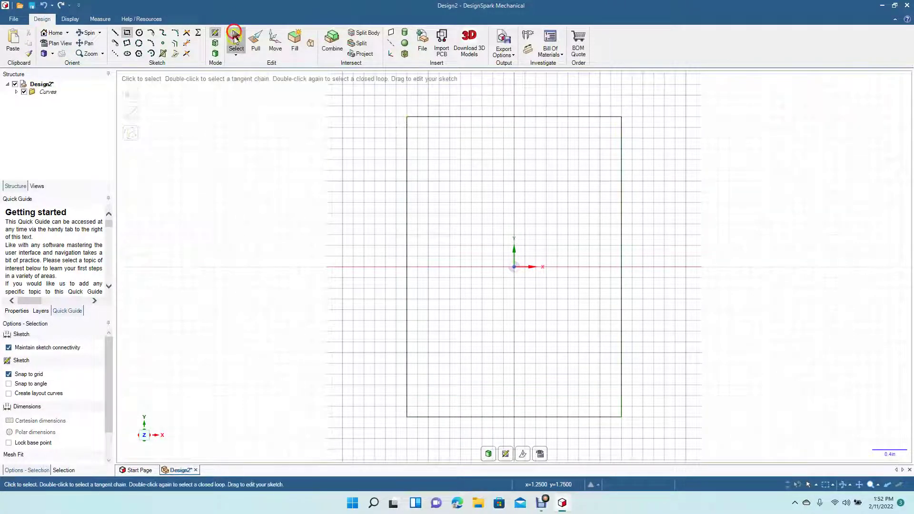
Round all four corners of the rectangle with 0.25 in diameter arcs
left_click(176, 34)
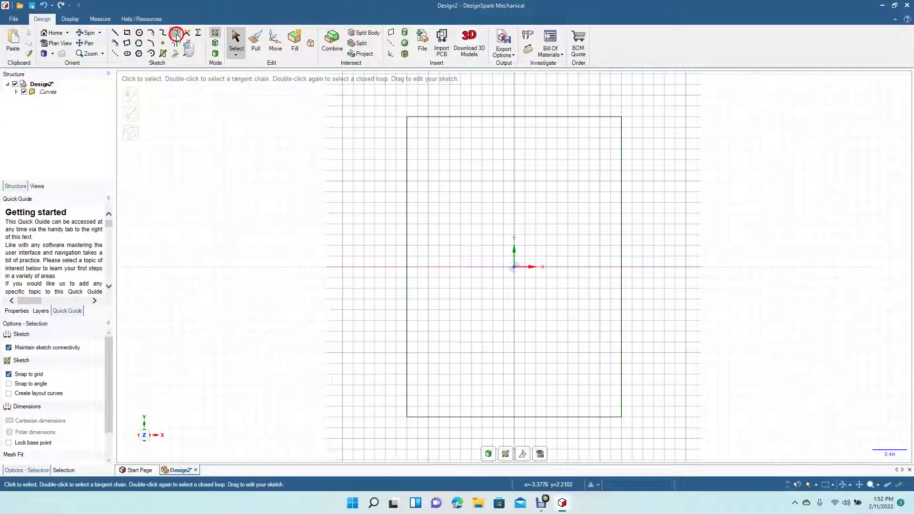
left_click(417, 118)
left_click(418, 119)
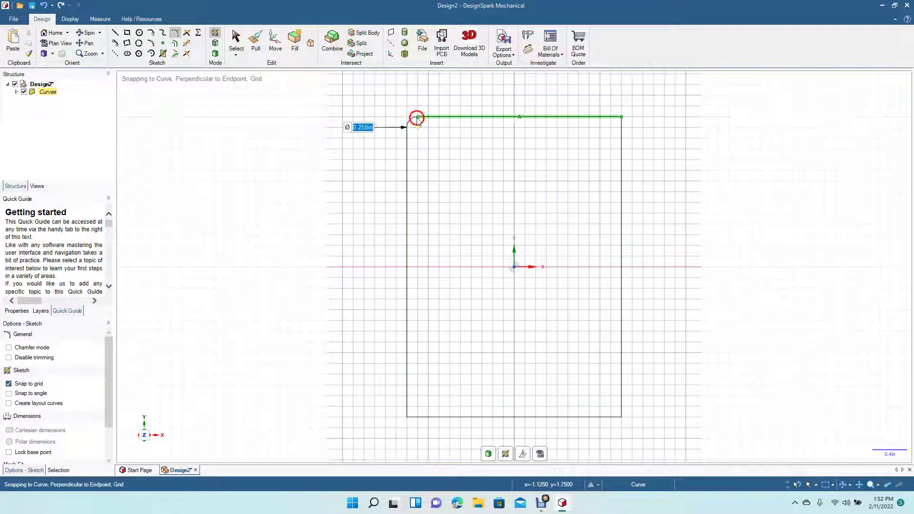
left_click(611, 118)
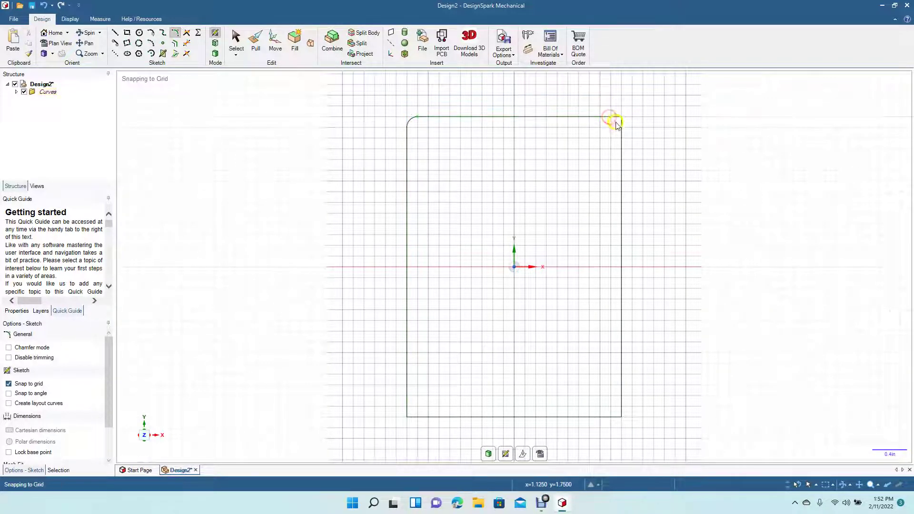
left_click(612, 416)
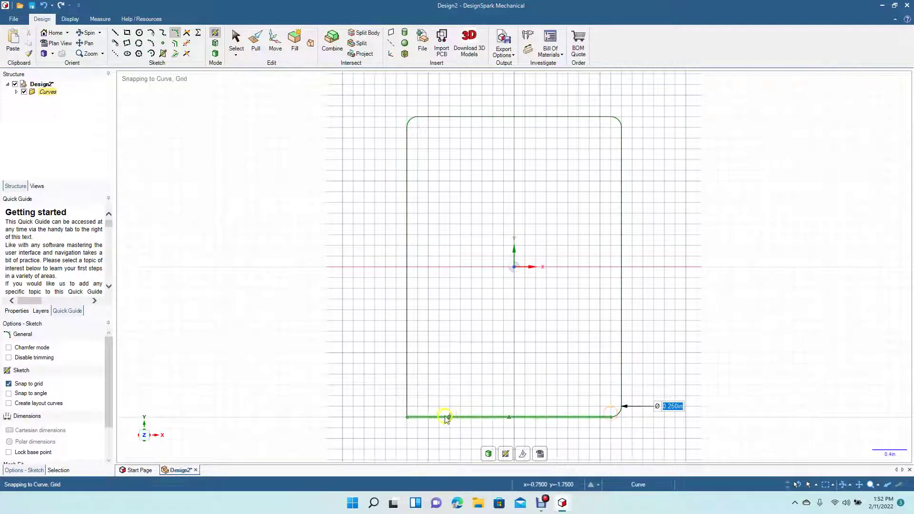
left_click(411, 410)
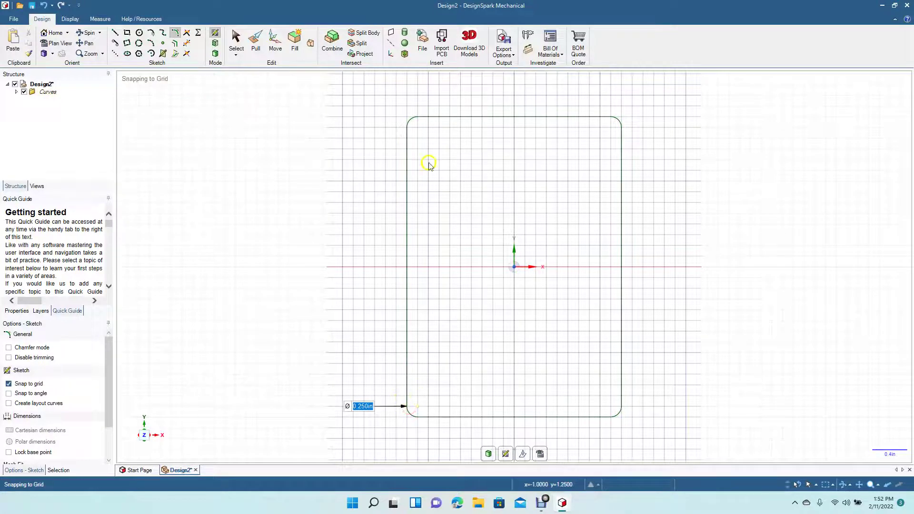
left_click(237, 40)
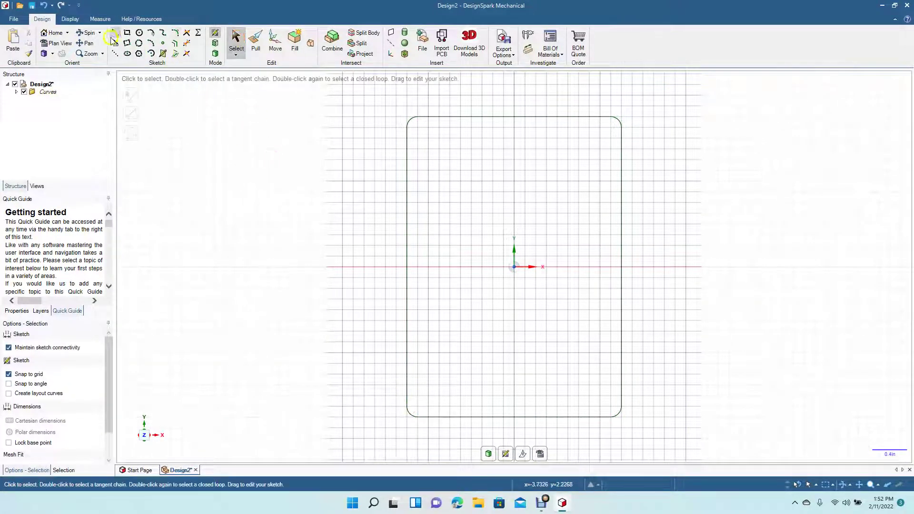
Pull the rounded rectangle 0.125 in thick to form the solid card blank
left_click(91, 33)
left_click_drag(240, 199, 228, 208)
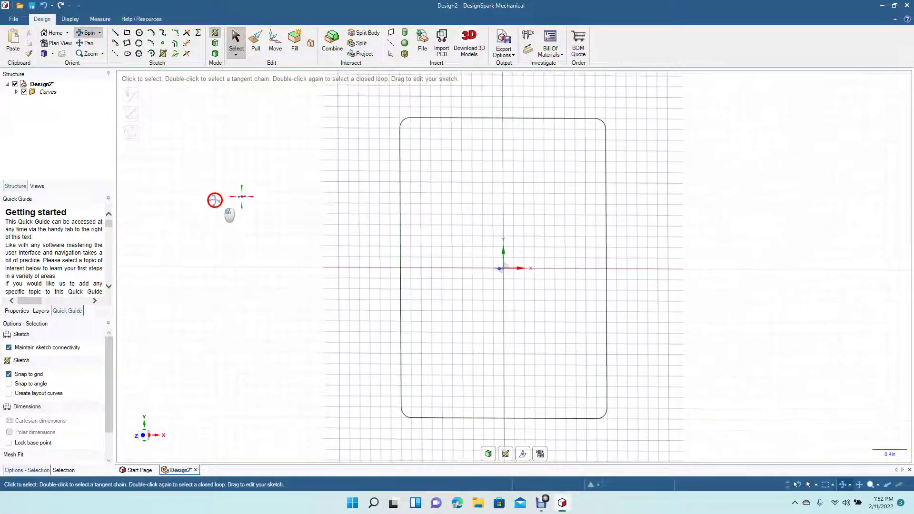
left_click(254, 43)
left_click(415, 168)
type(".125")
key("Return")
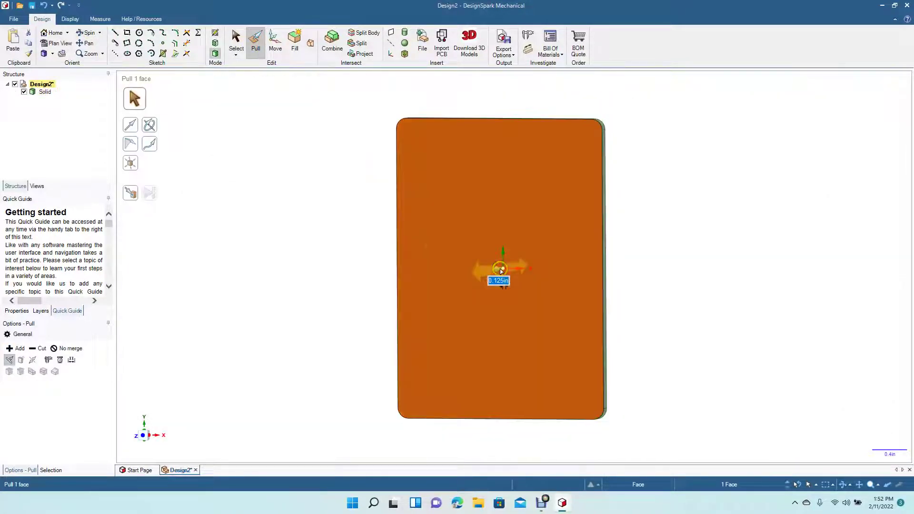
left_click(236, 41)
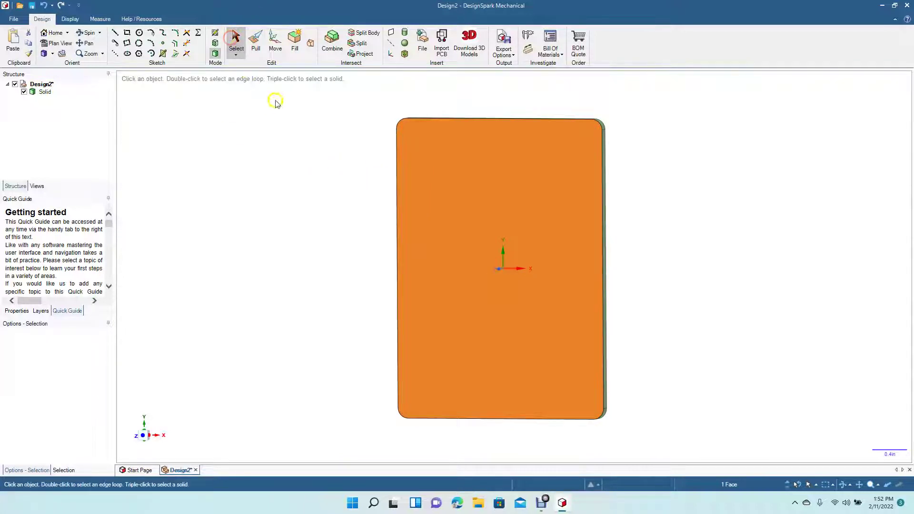
left_click(274, 98)
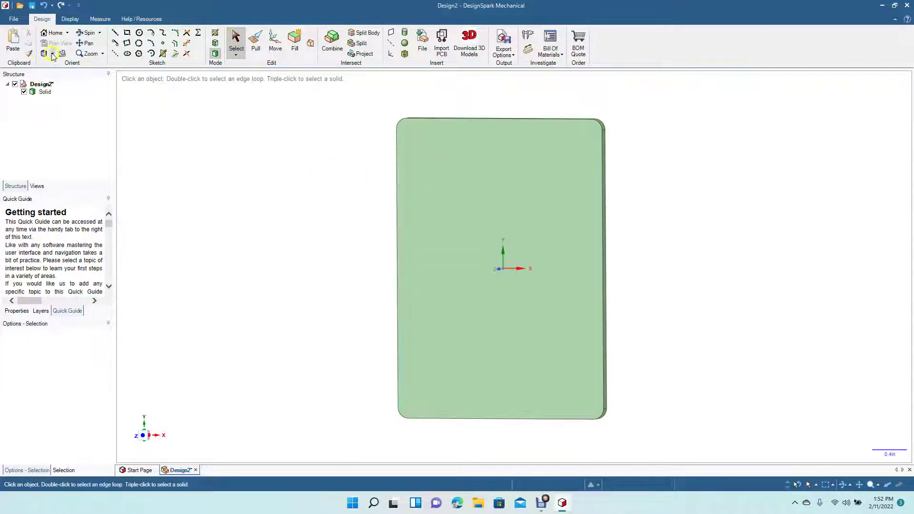
Orient the view square to the card's large face and reduce the program window so the desktop is accessible
left_click(52, 54)
left_click(58, 90)
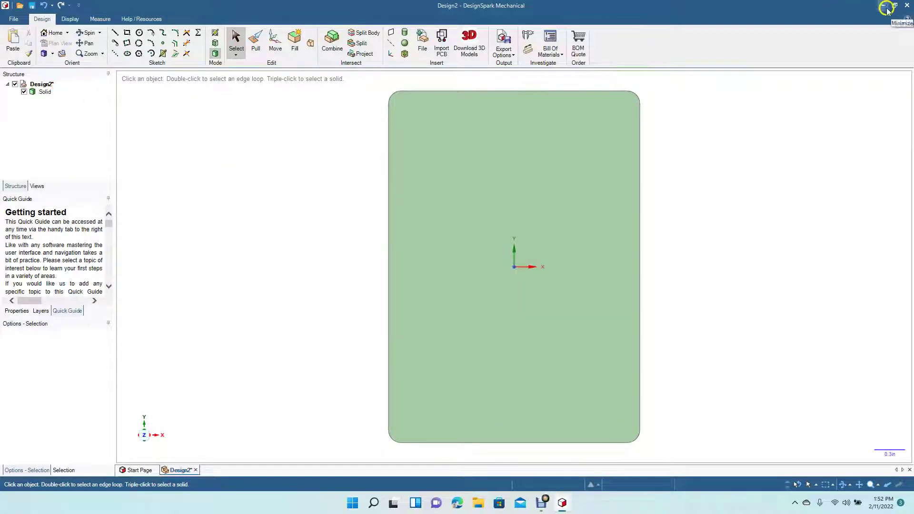
left_click(894, 6)
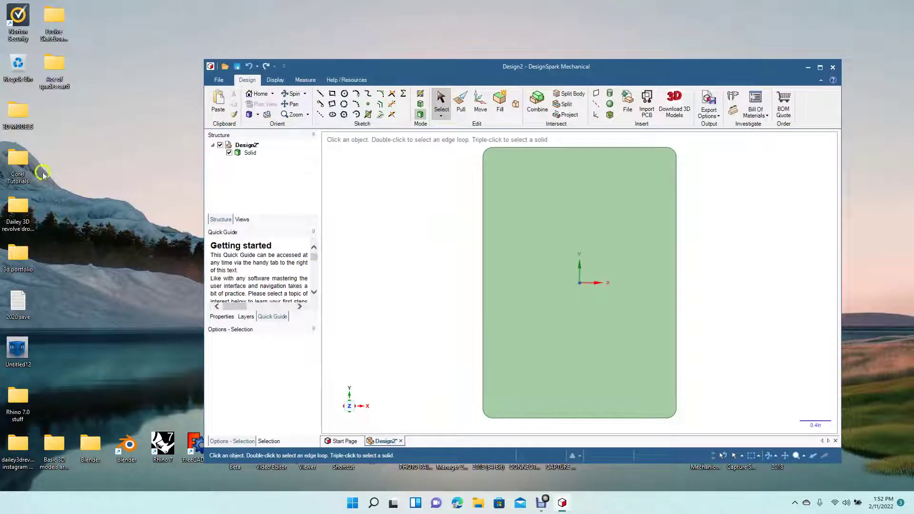
Look at the files in the desktop's Ace of spades card folder, then minimize the folder window
double_click(56, 65)
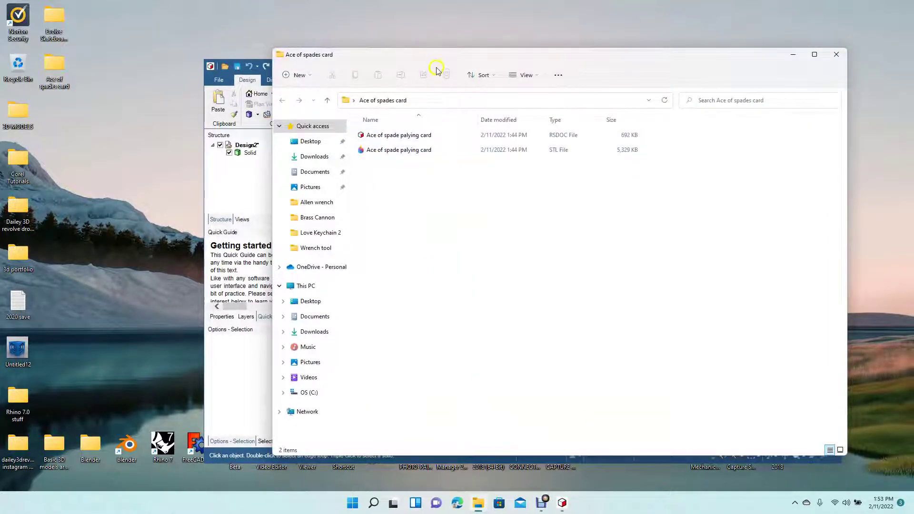
left_click_drag(424, 59, 278, 94)
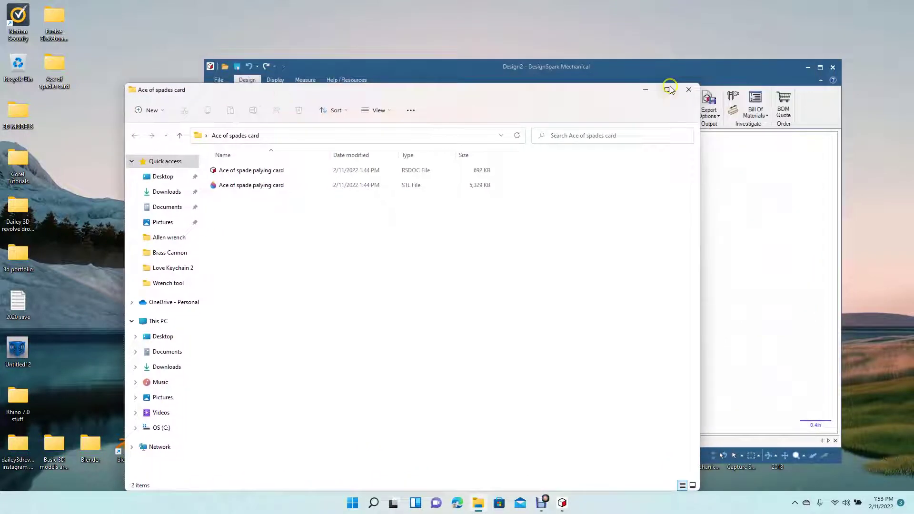
left_click(648, 90)
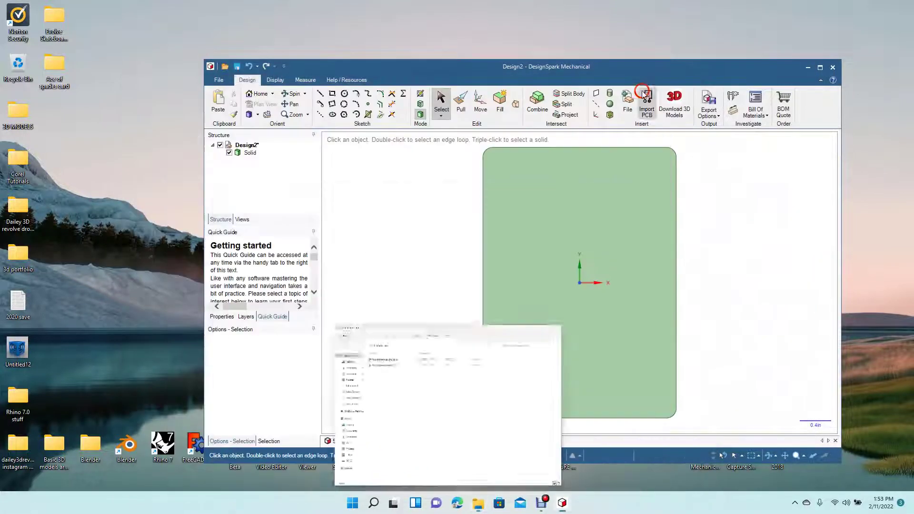
Reopen the recently closed Bing ace playing card page in Edge, save the ace of spades image to the desktop, and close the browser
right_click(455, 503)
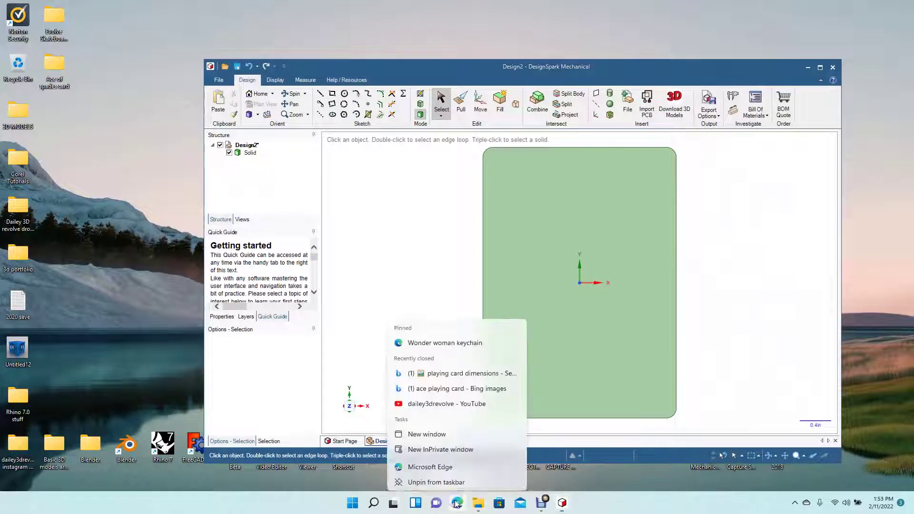
left_click(442, 384)
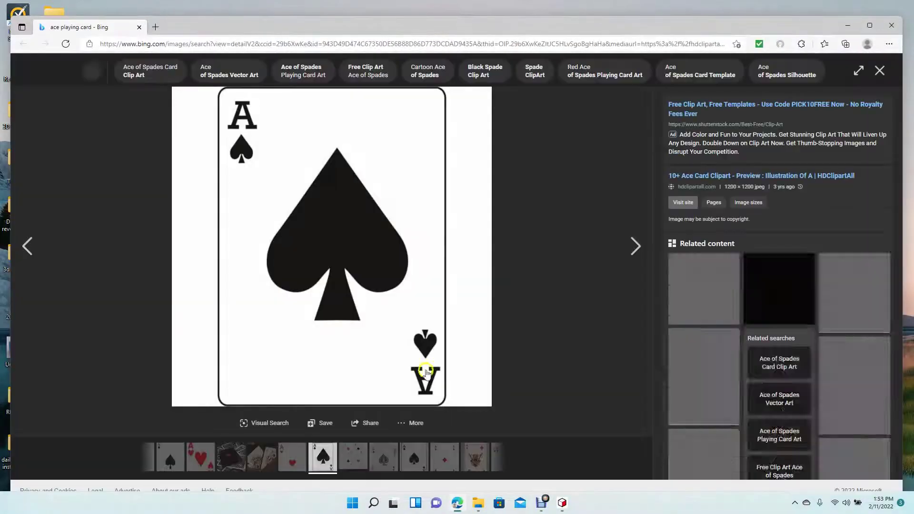
right_click(320, 253)
left_click(335, 272)
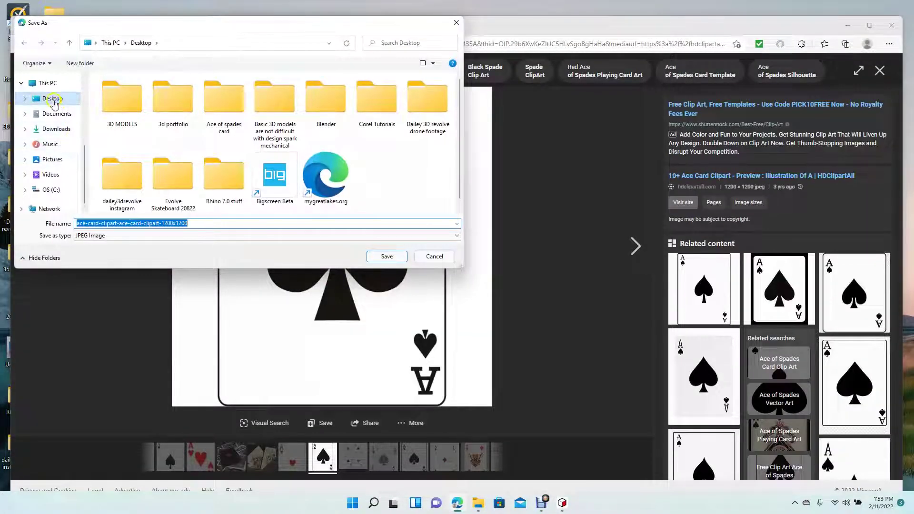
left_click(52, 99)
left_click(386, 256)
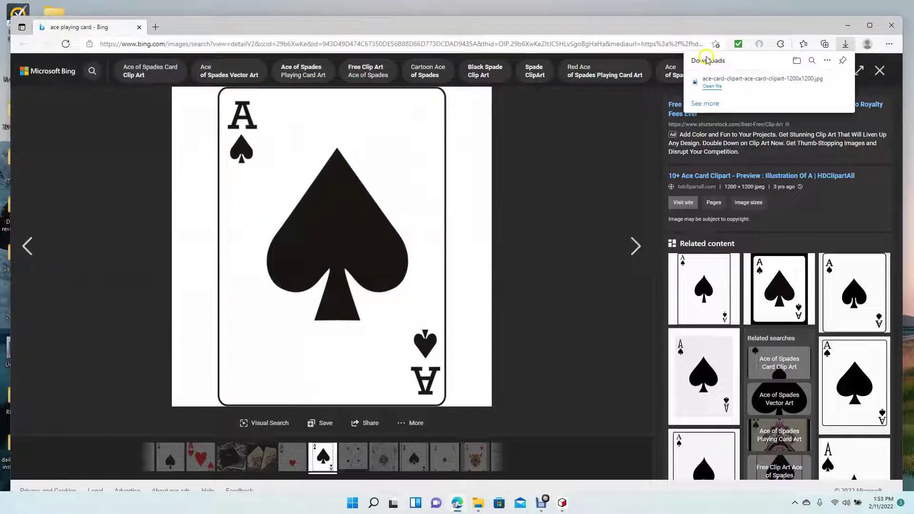
left_click(893, 25)
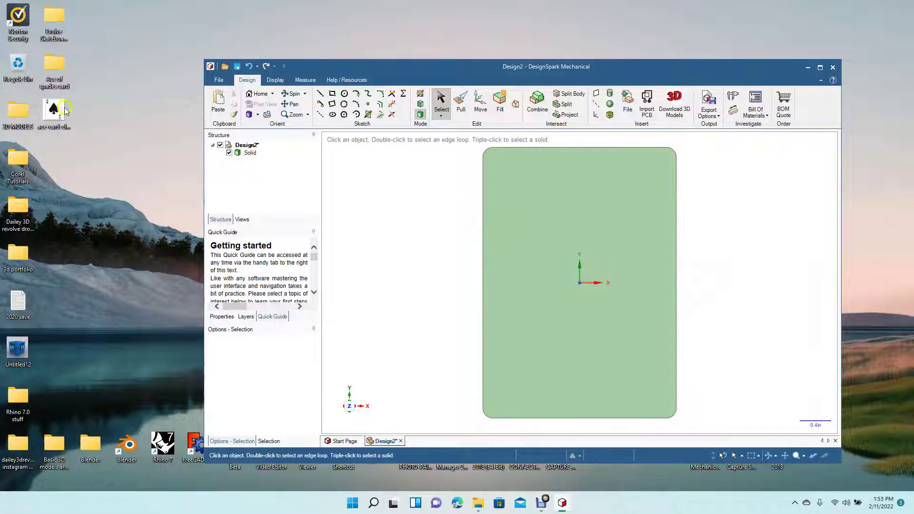
Insert the saved ace of spades image from the desktop onto the card's front face, near the origin
left_click(456, 265)
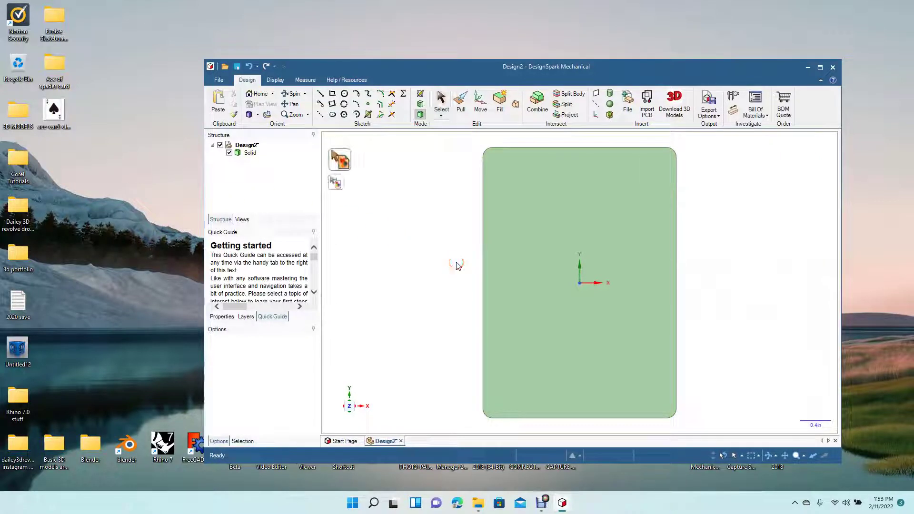
left_click_drag(51, 109, 575, 292)
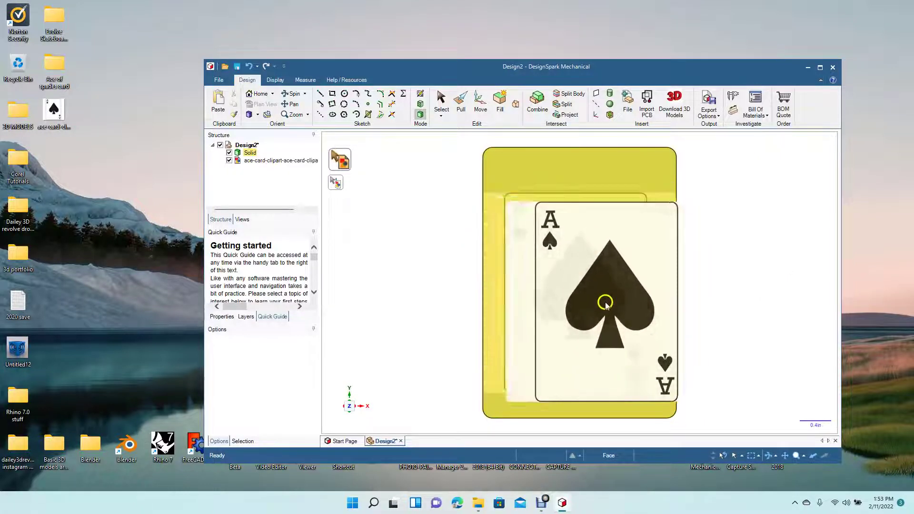
left_click(572, 292)
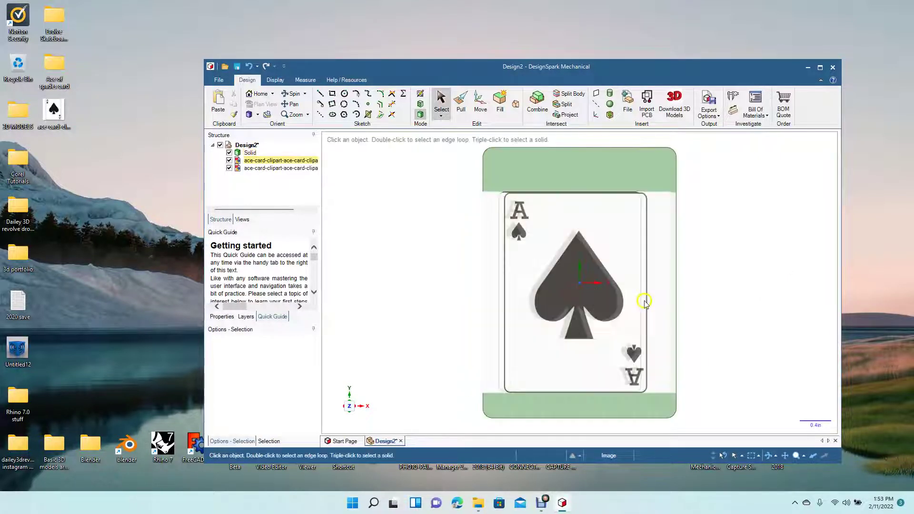
left_click(573, 287)
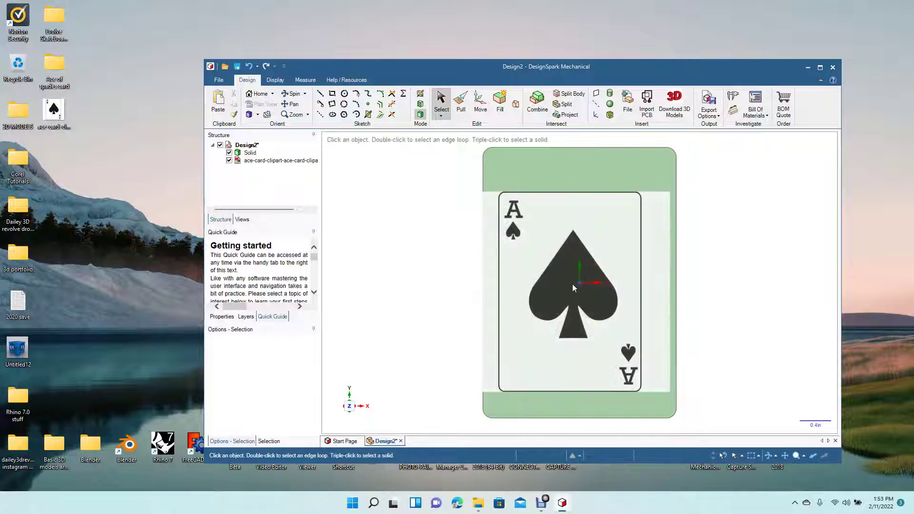
Enlarge the ace of spades image until it covers the card's front face and shift it over the blank
key("Delete")
left_click(562, 275)
left_click(469, 192)
left_click_drag(469, 192, 374, 145)
left_click_drag(468, 226, 522, 268)
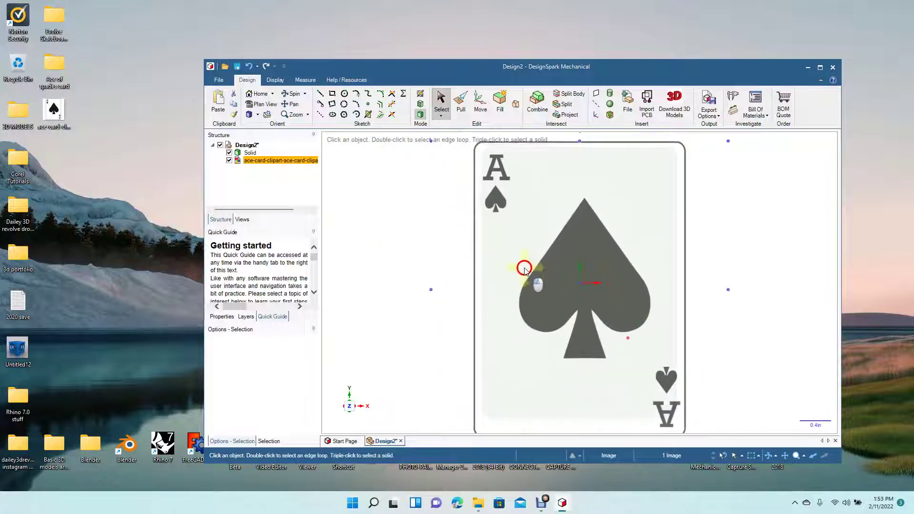
Maximize the window, then scale down and reposition the image so its printed card border matches the blank's outline
left_click(822, 67)
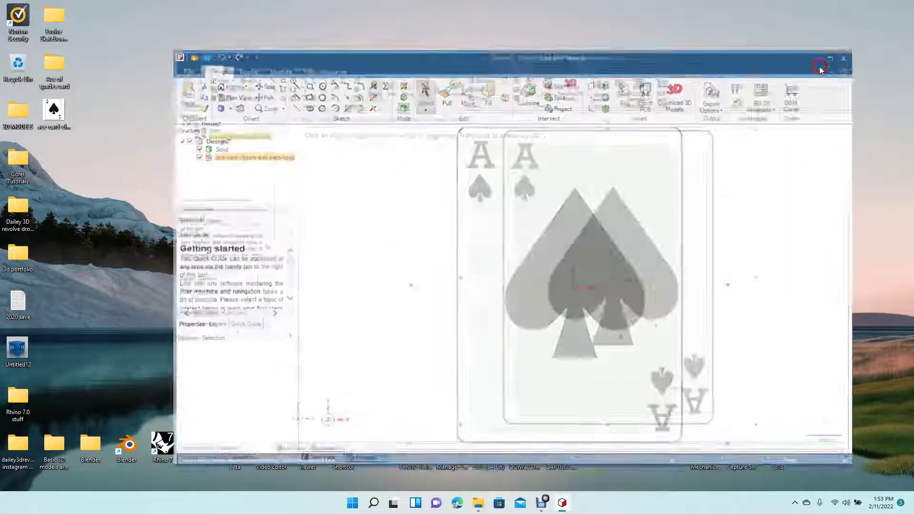
left_click(690, 91)
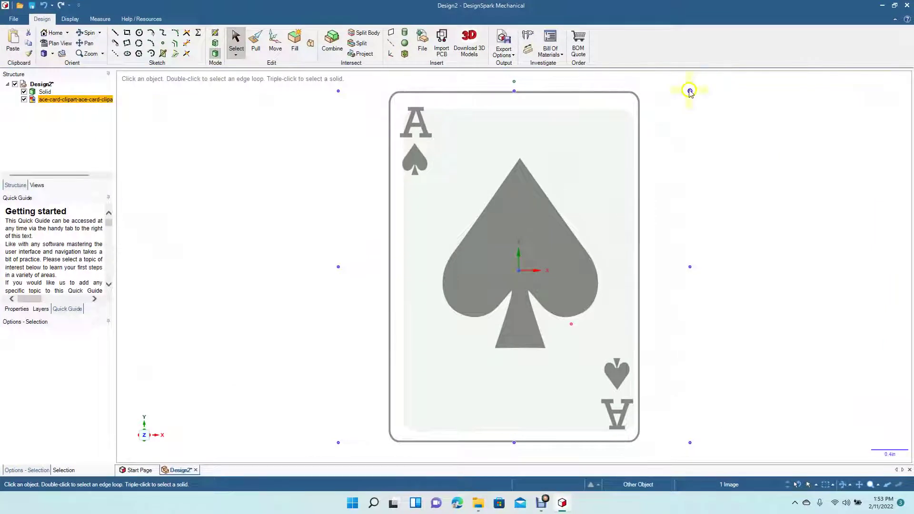
left_click_drag(690, 91, 663, 118)
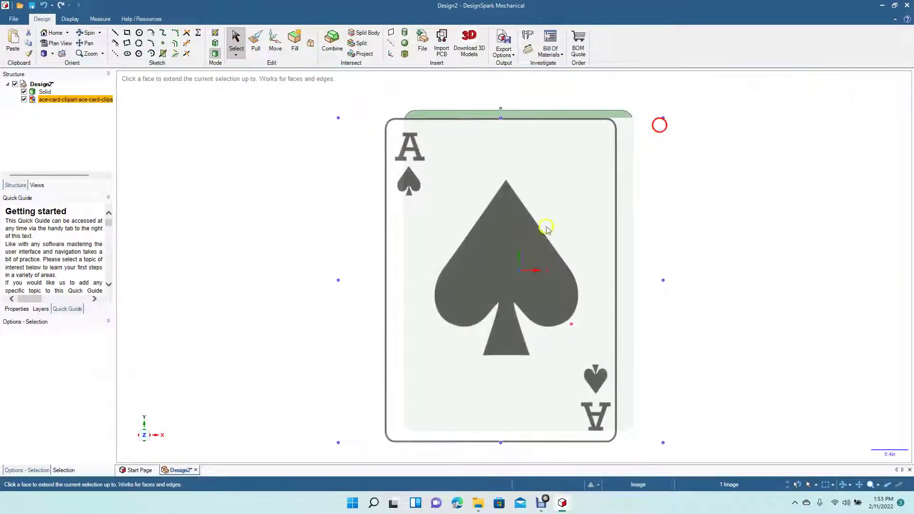
left_click_drag(510, 250, 530, 242)
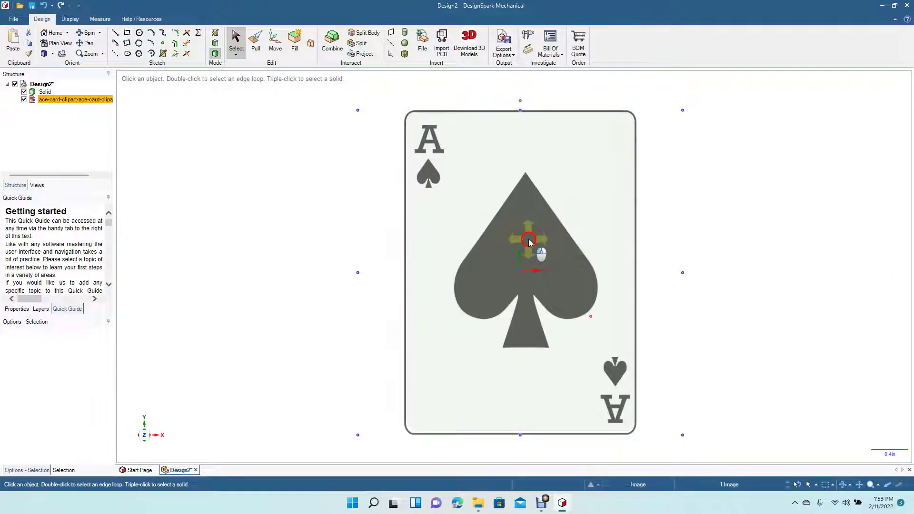
left_click(819, 211)
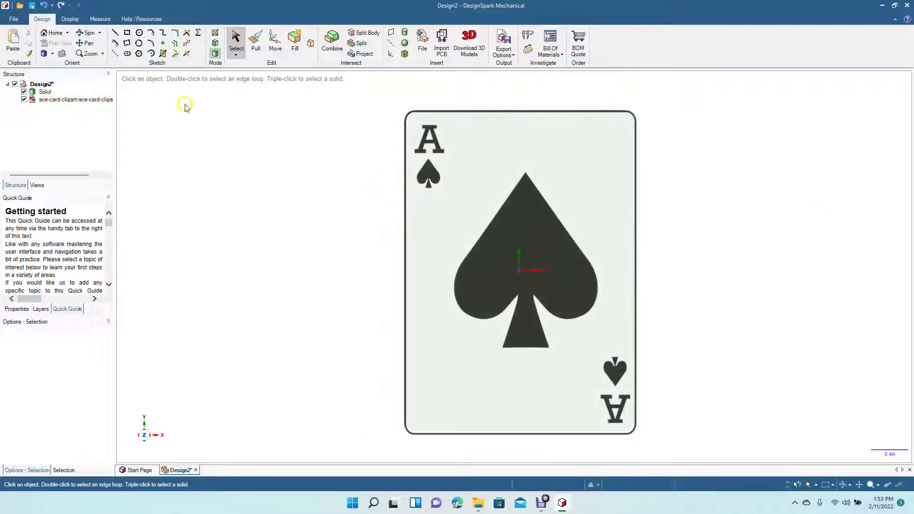
Turn off grid snapping and sketch a vertical line through the large spade's centre, from its tip to the stem's base
left_click(115, 32)
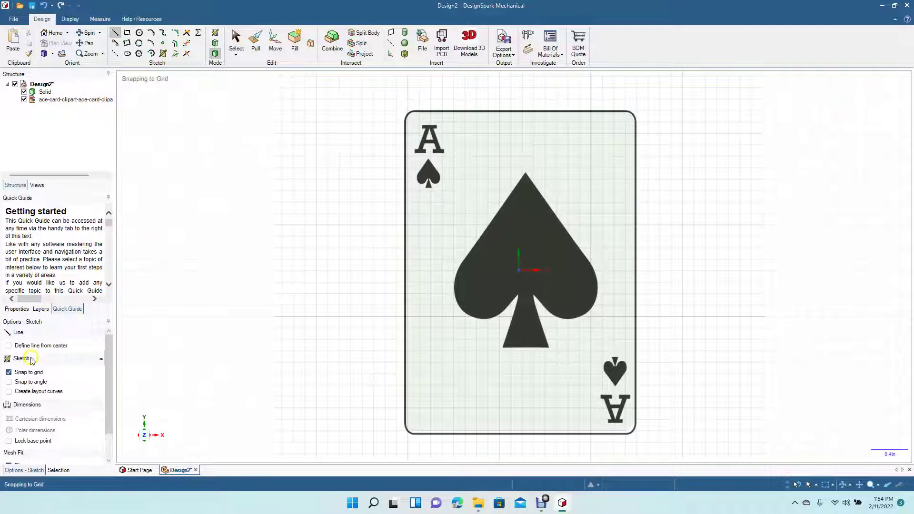
left_click(25, 374)
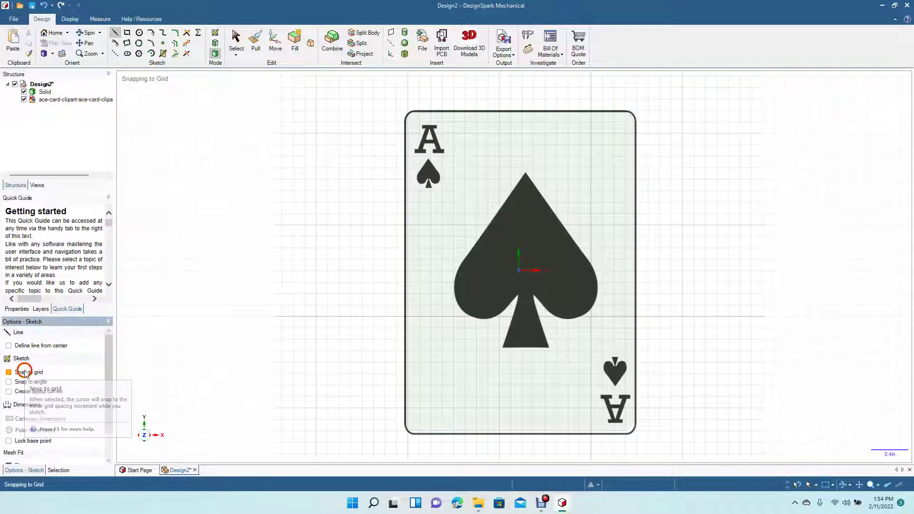
left_click(526, 177)
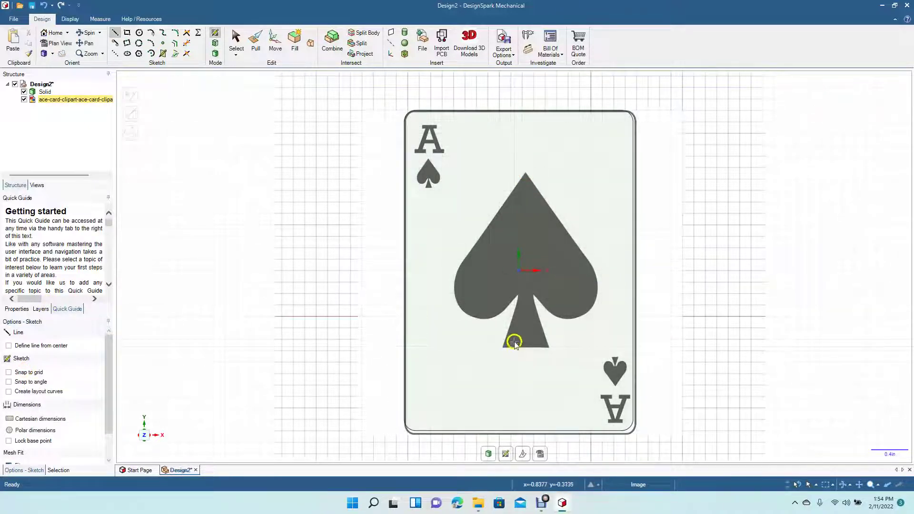
left_click(526, 176)
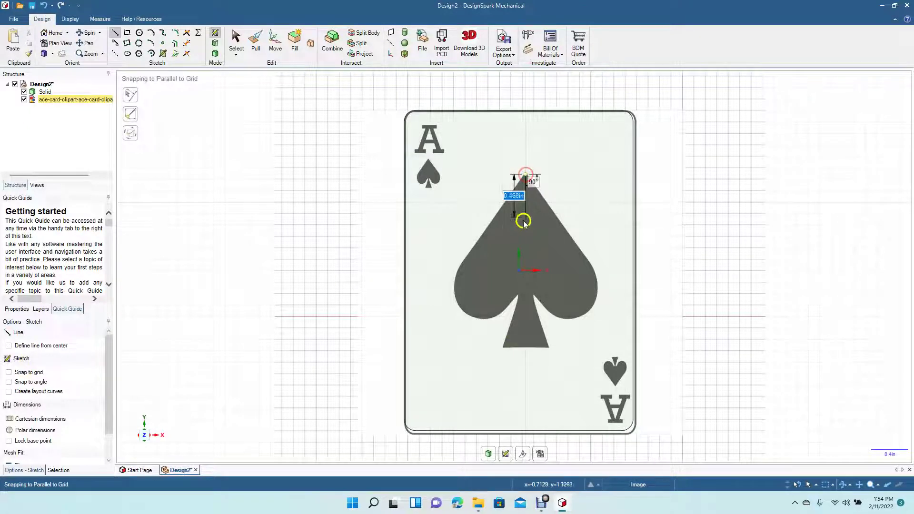
left_click(526, 348)
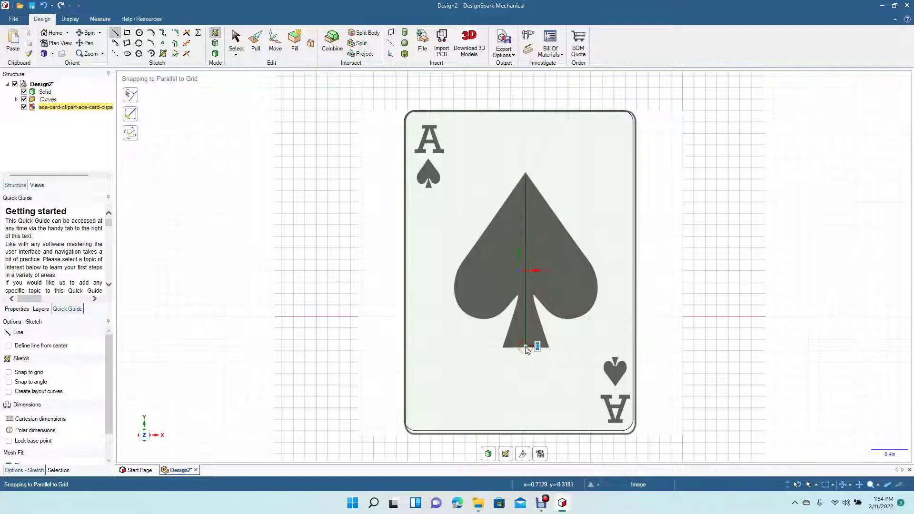
Set the vertical centre line of the spade as the sketch's mirror line
left_click(236, 43)
left_click(526, 221)
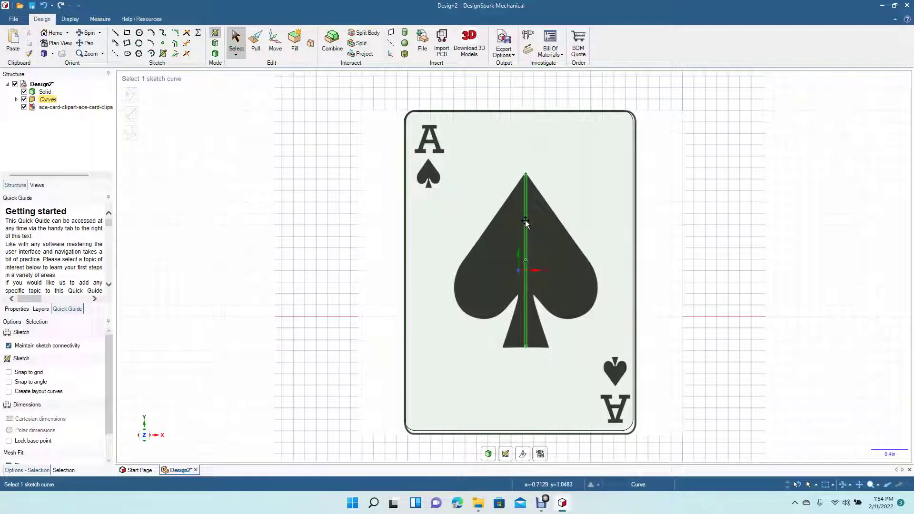
right_click(525, 221)
left_click(511, 261)
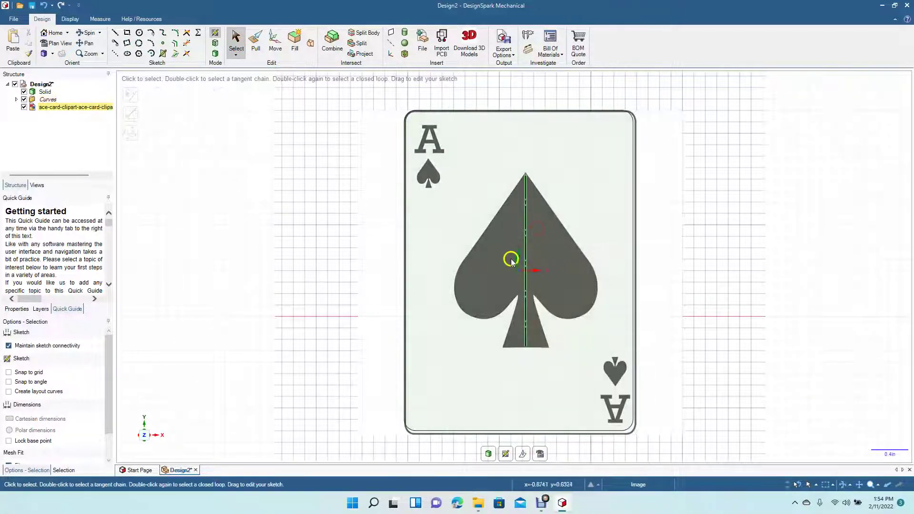
Sketch the left half of the stem with a base line about 0.25 in long and a slanted side about 0.81 in long ending on the mirror line
scroll(503, 276, "up", 4)
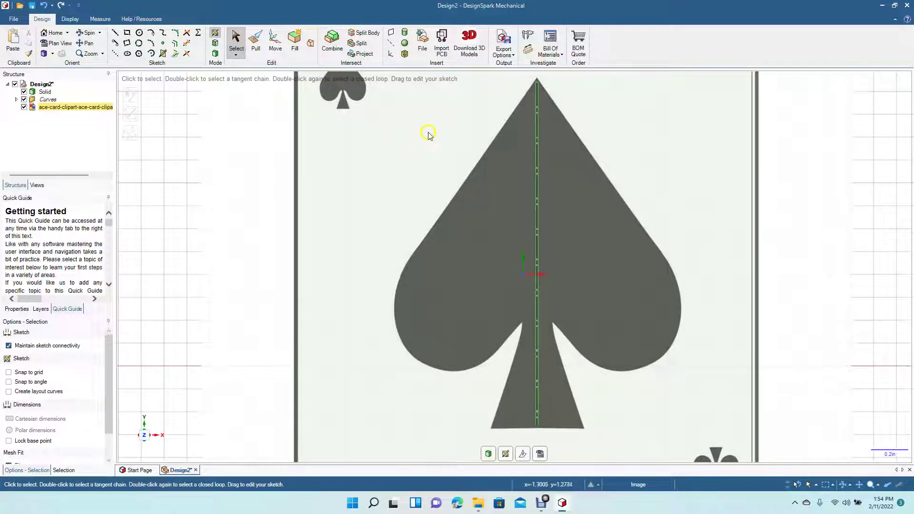
left_click(482, 157)
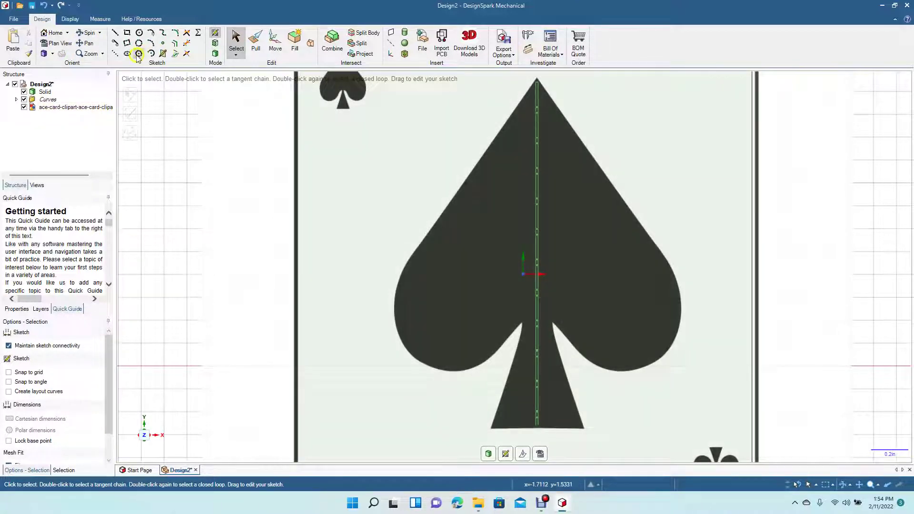
left_click(115, 32)
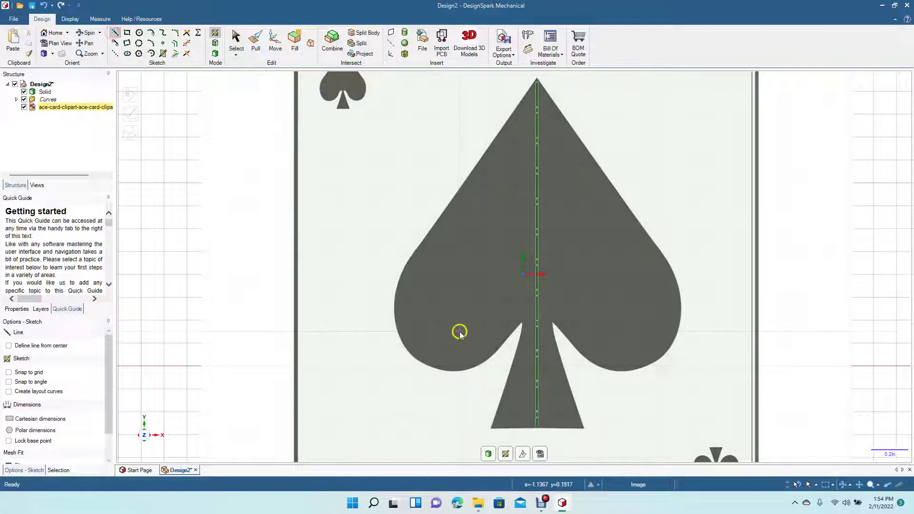
left_click(537, 427)
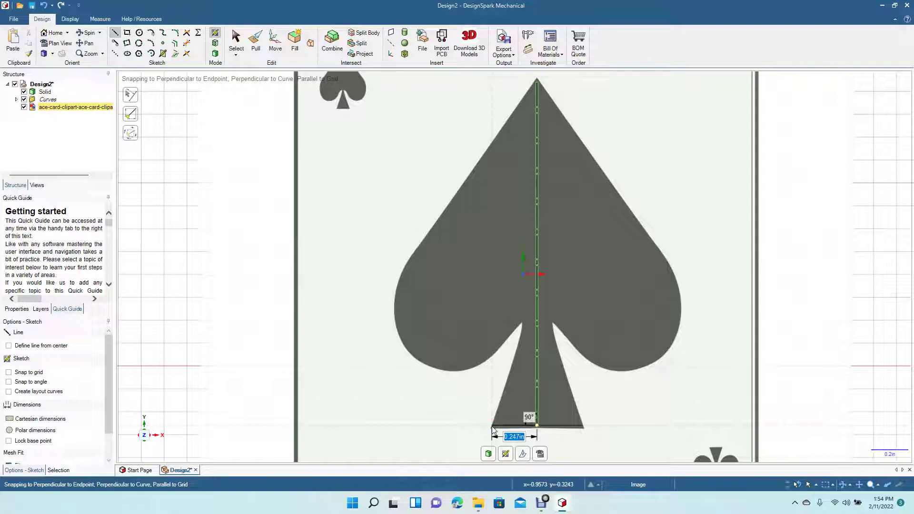
left_click(492, 427)
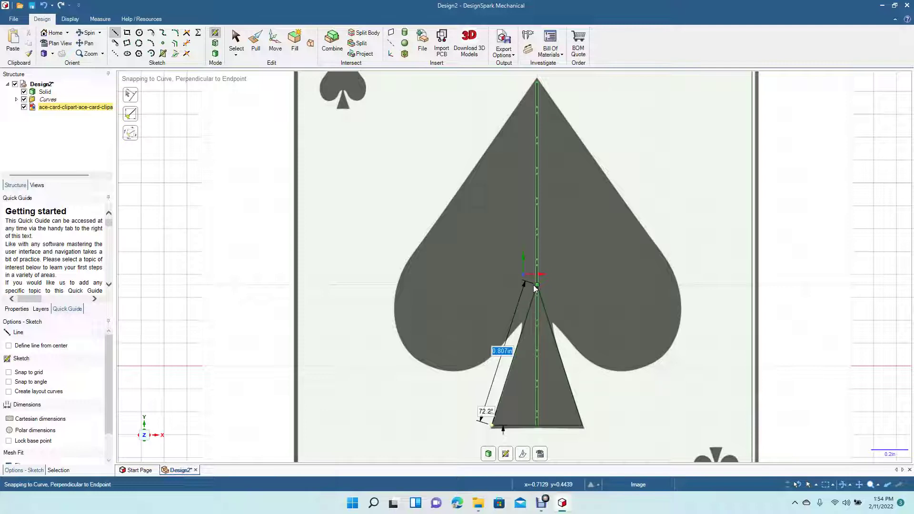
left_click(235, 39)
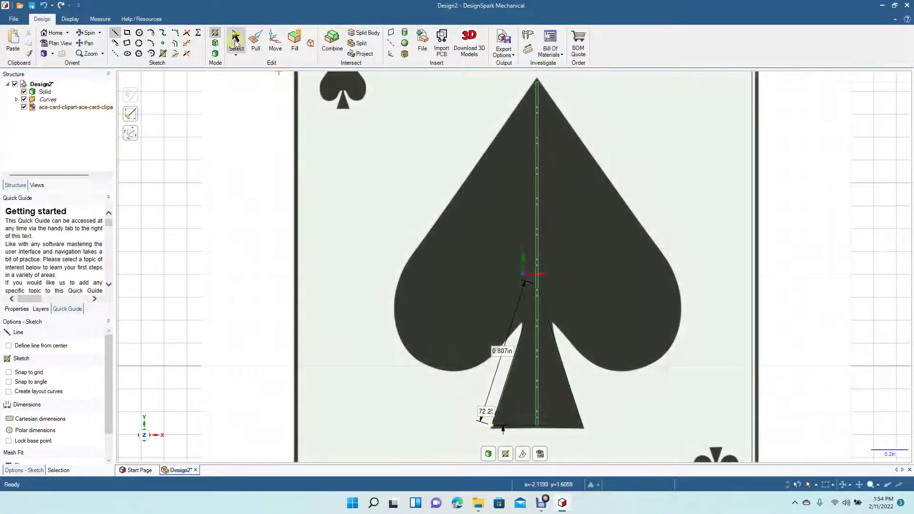
left_click(408, 319)
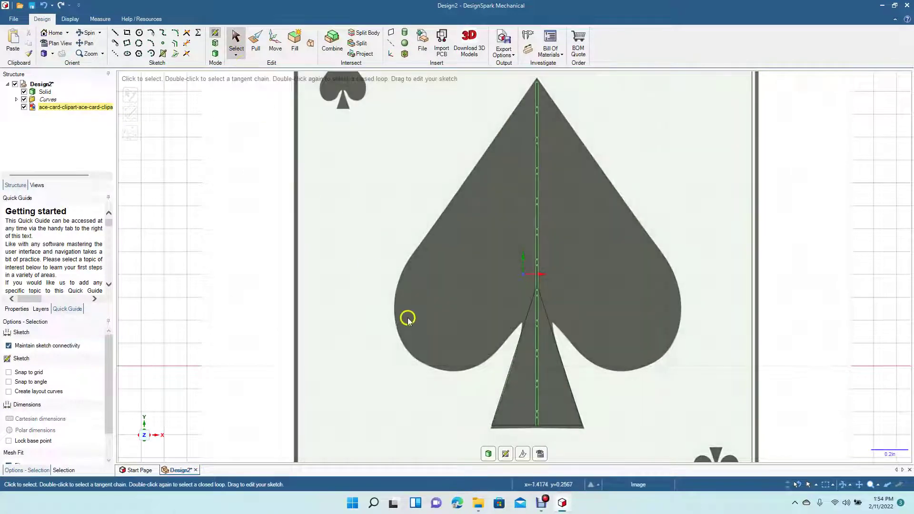
left_click(247, 194)
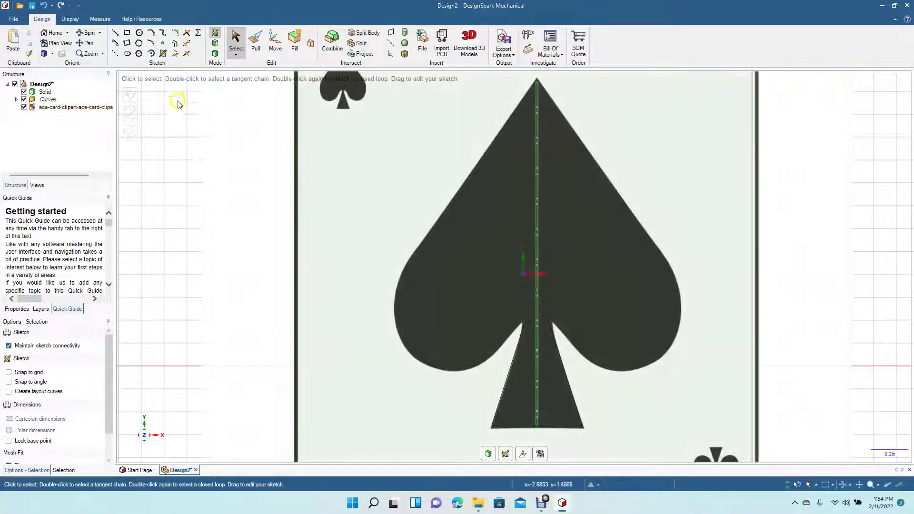
Trace the spade's left lobe with a spline from the stem junction around to where the straight upper edge begins
left_click(162, 32)
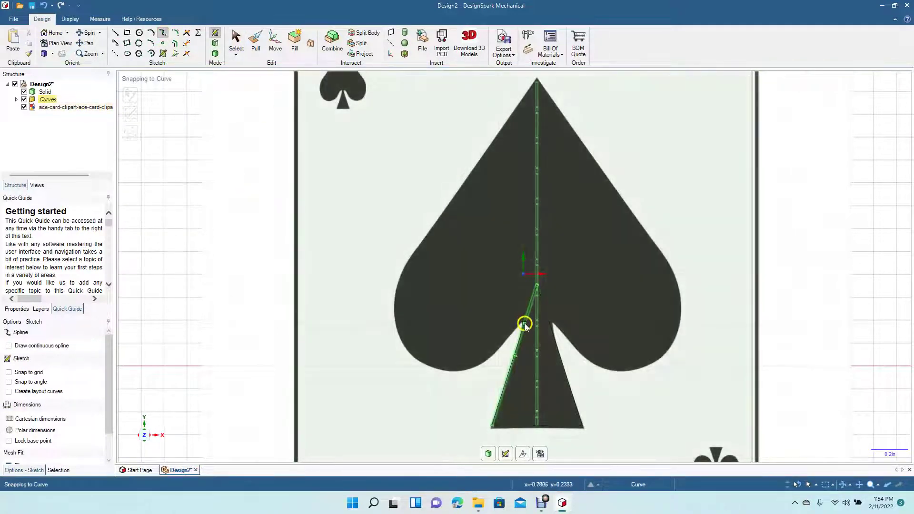
left_click(503, 348)
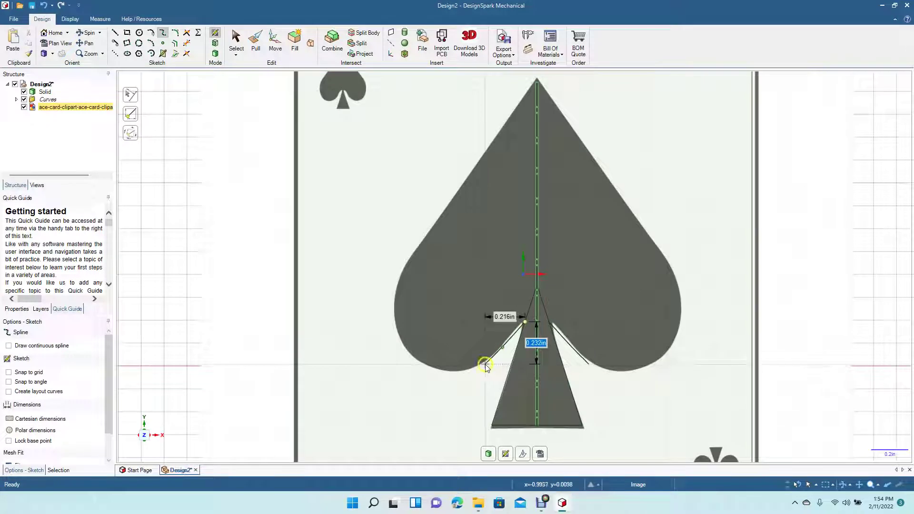
left_click(484, 365)
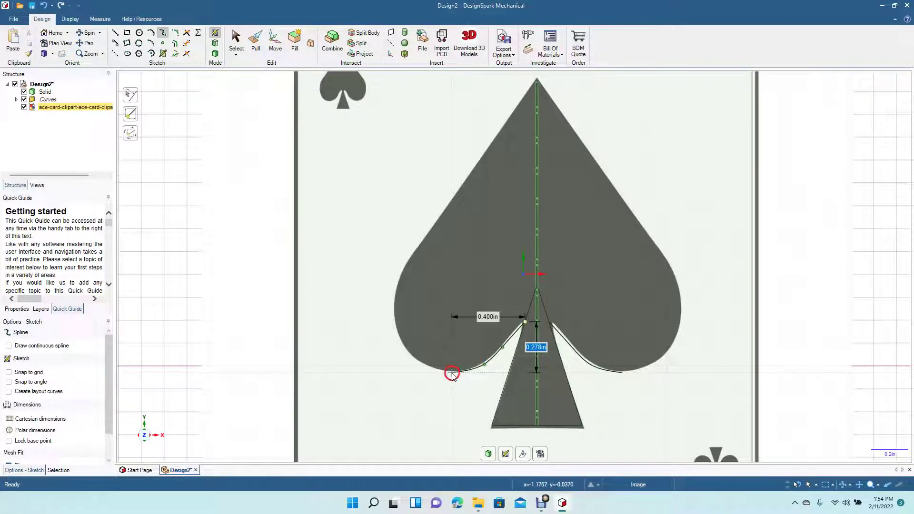
left_click(424, 366)
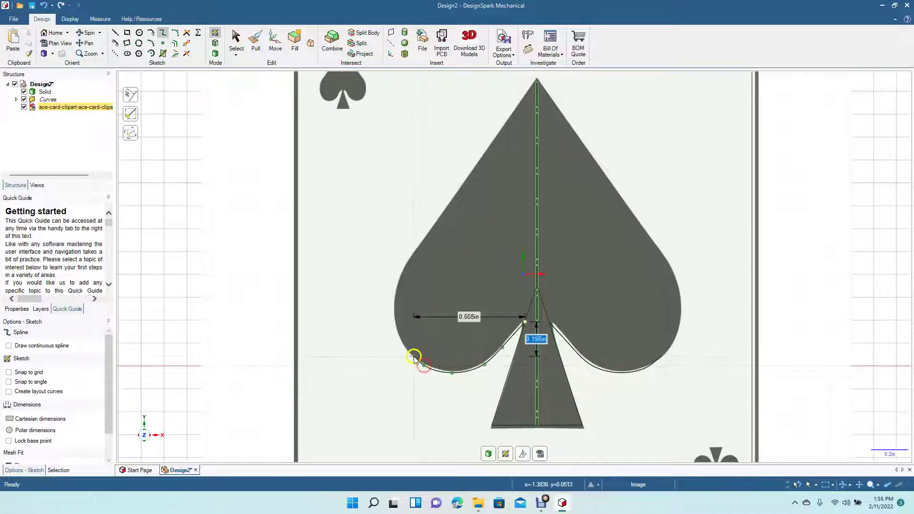
left_click(406, 352)
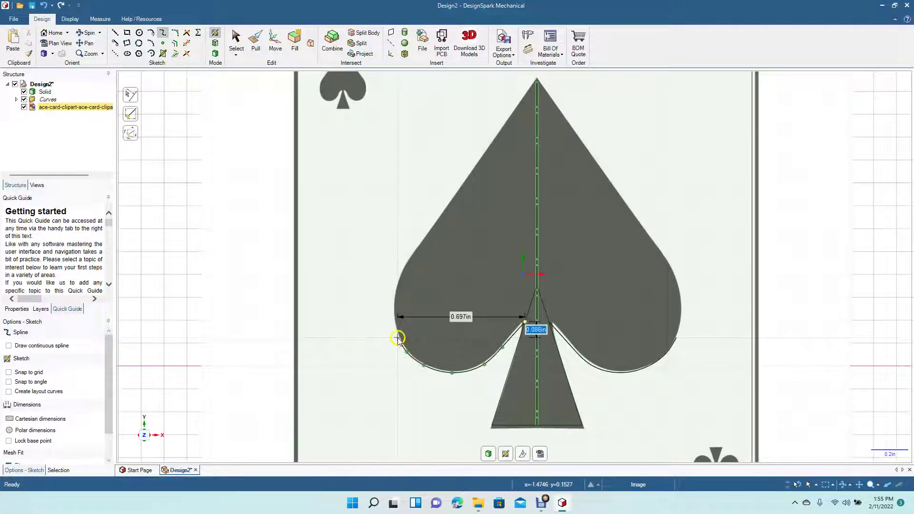
left_click(395, 330)
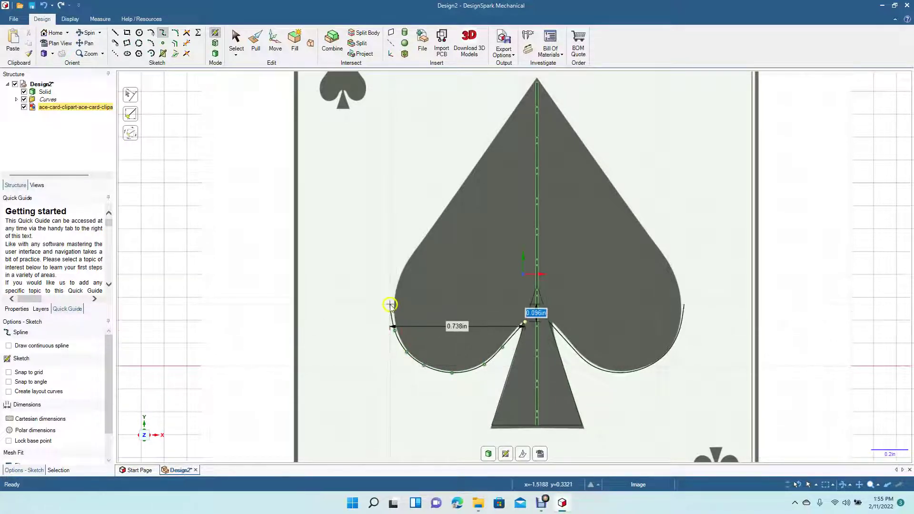
left_click(393, 301)
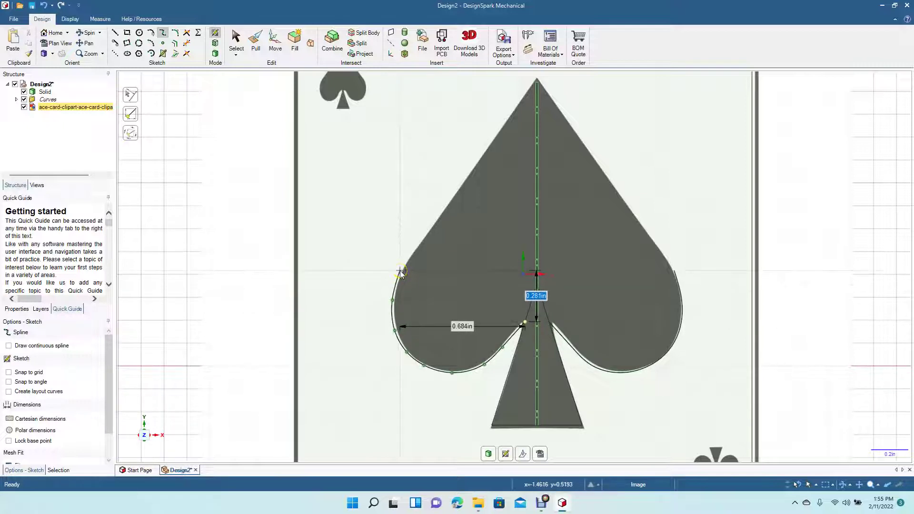
left_click(400, 272)
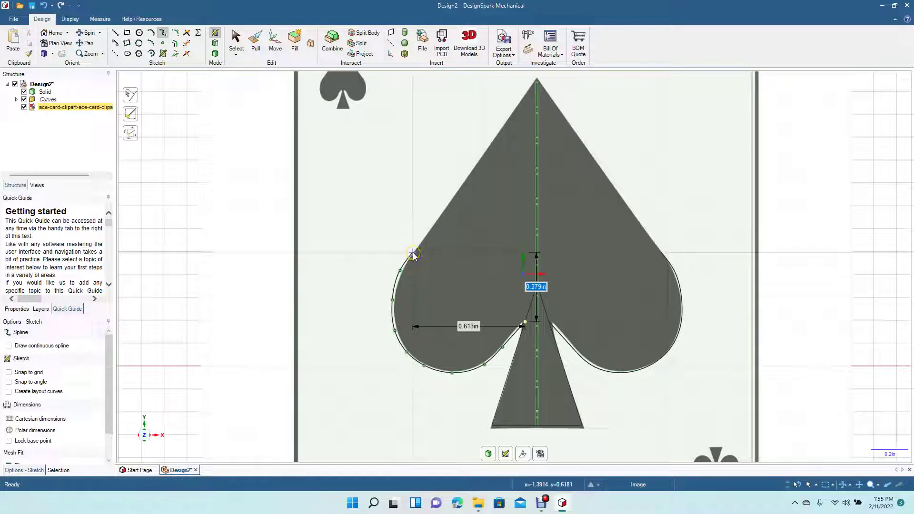
left_click(412, 252)
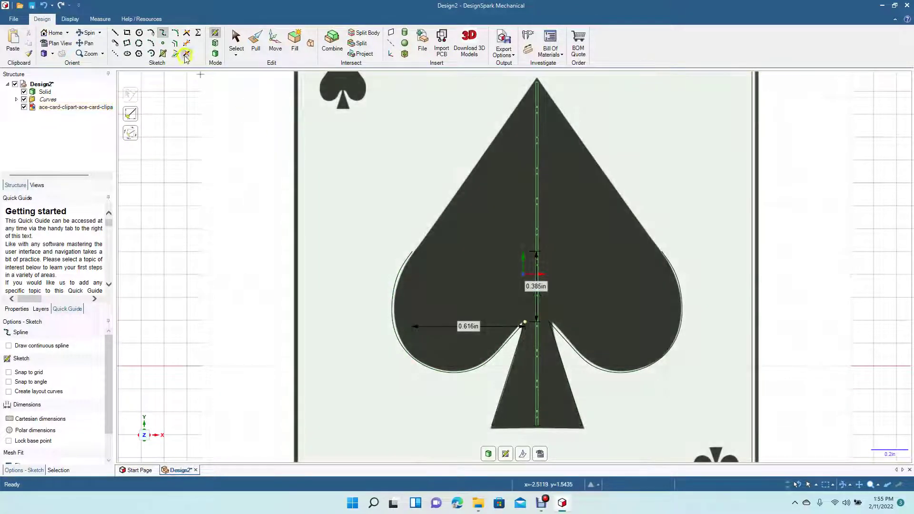
Draw a tangent line about 1.16 in long from the lobe spline's upper end to the spade's tip
left_click(115, 43)
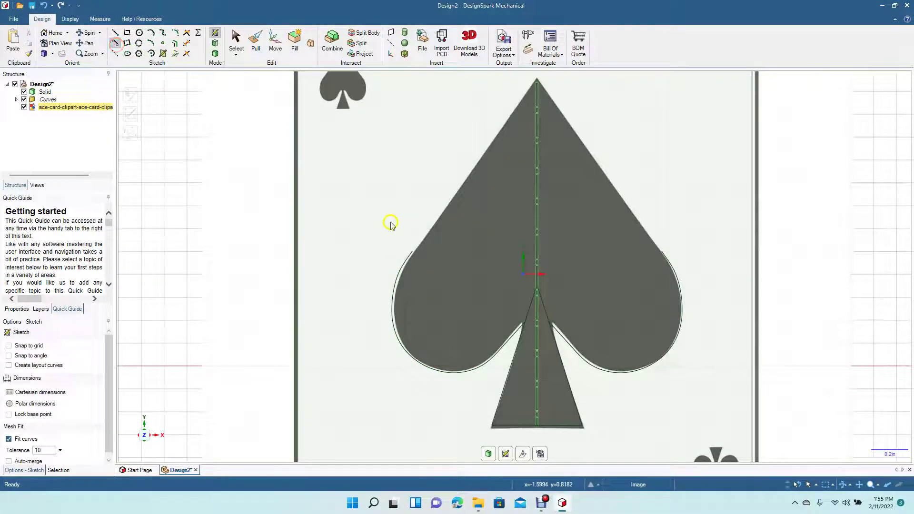
left_click(408, 254)
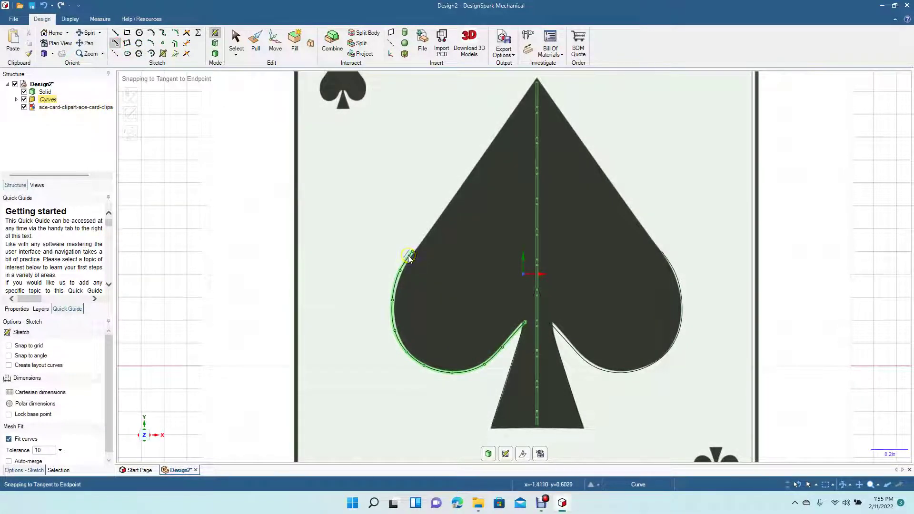
left_click(408, 257)
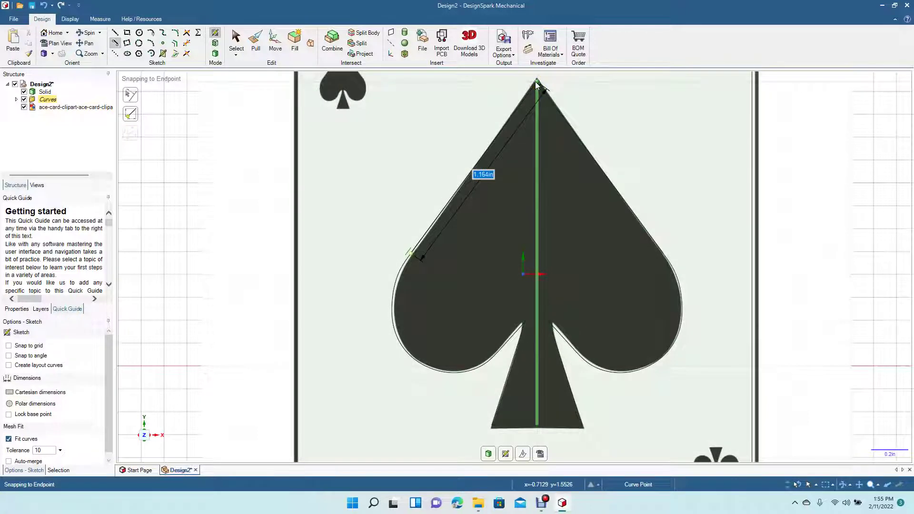
left_click(537, 83)
left_click(236, 38)
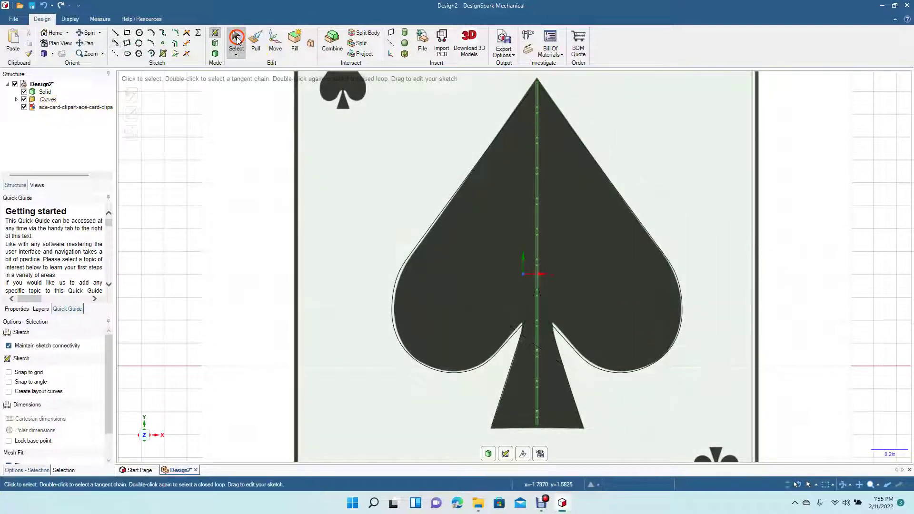
left_click(360, 225)
Trim away the vertical centre line inside the large spade
left_click(186, 45)
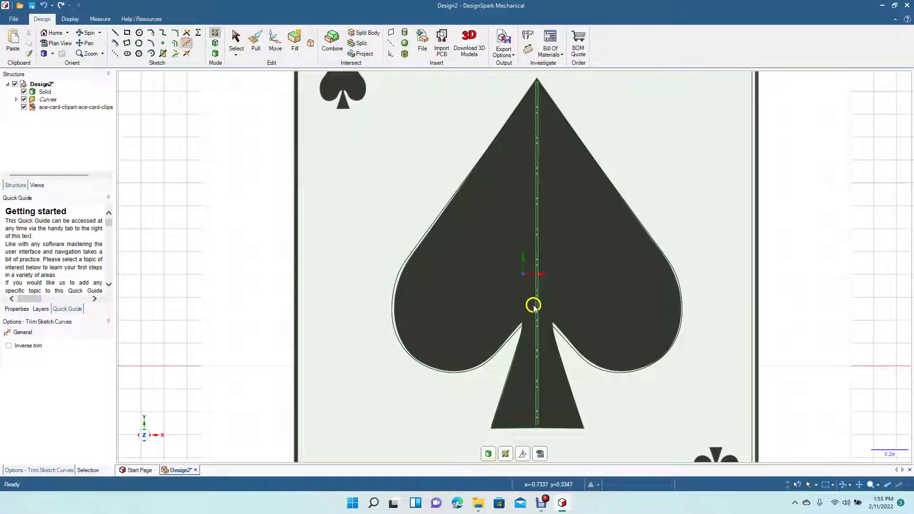
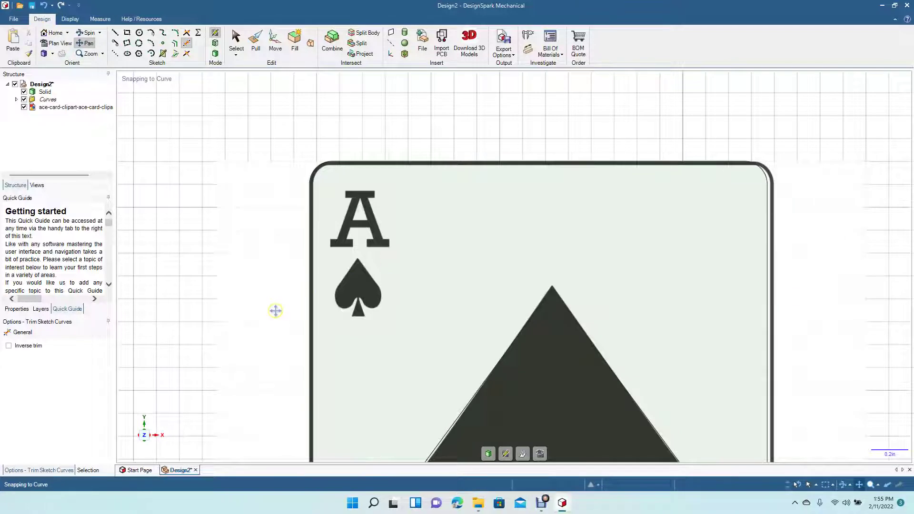
Sketch a rectangle about 0.161 by 0.039 in over the top serif of the card's upper-left letter A
scroll(276, 310, "up", 3)
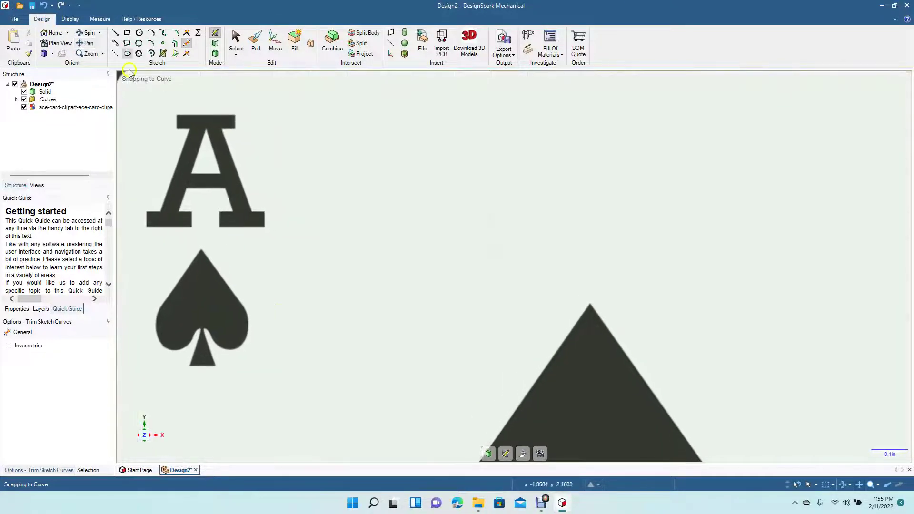
left_click(79, 43)
left_click_drag(221, 190, 359, 243)
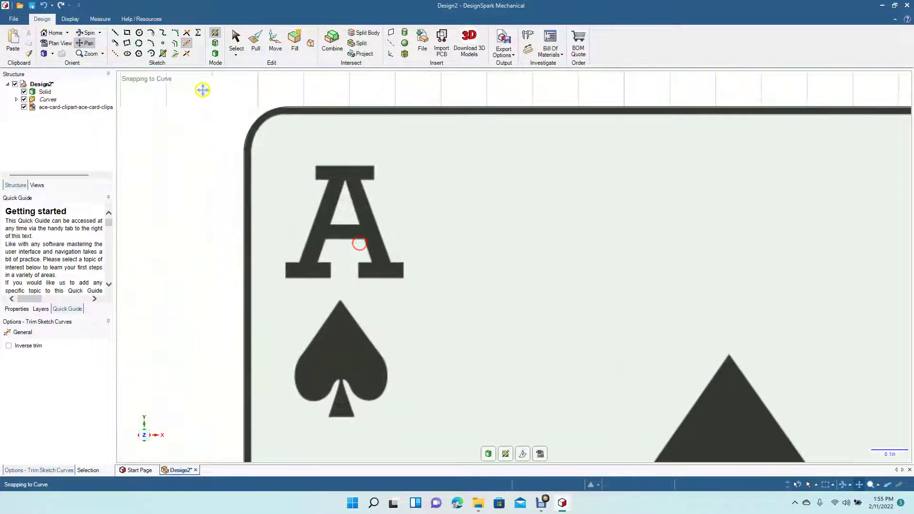
left_click(127, 33)
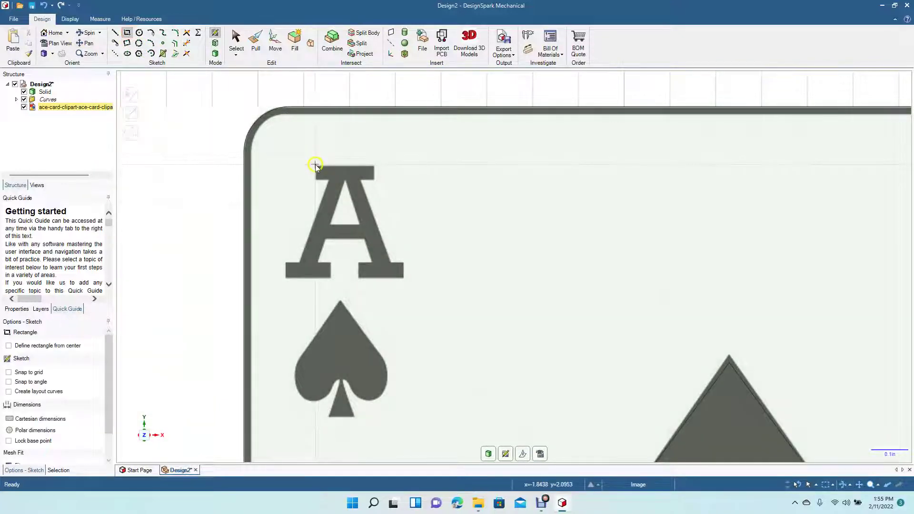
mouse_move(315, 165)
left_mouse_down()
mouse_move(379, 186)
mouse_move(374, 181)
left_mouse_up()
key("Tab")
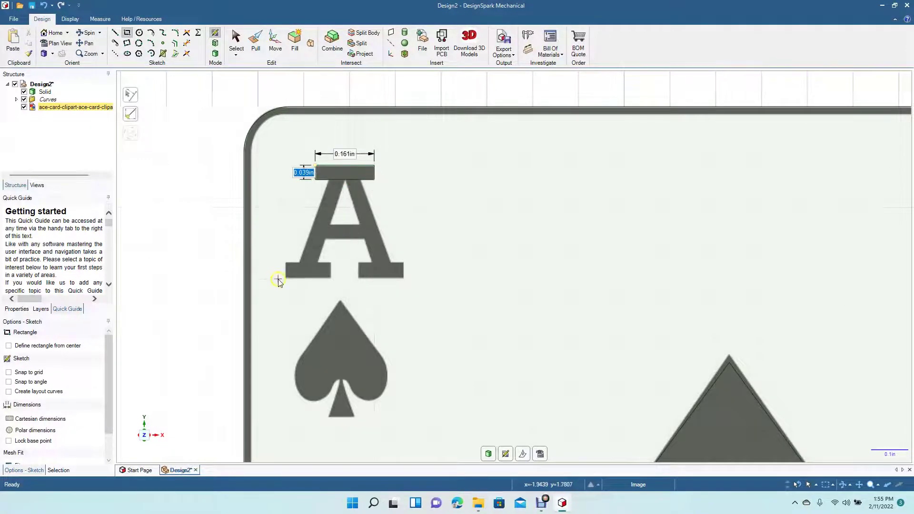
Sketch rectangles about 0.123 by 0.042 in and 0.122 by 0.042 in over the A's left and right feet
left_click_drag(286, 263, 331, 279)
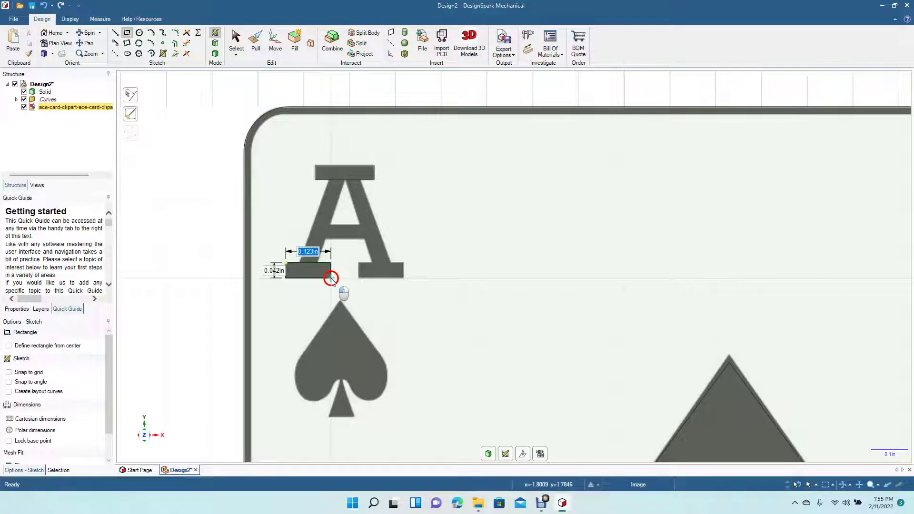
key("Tab")
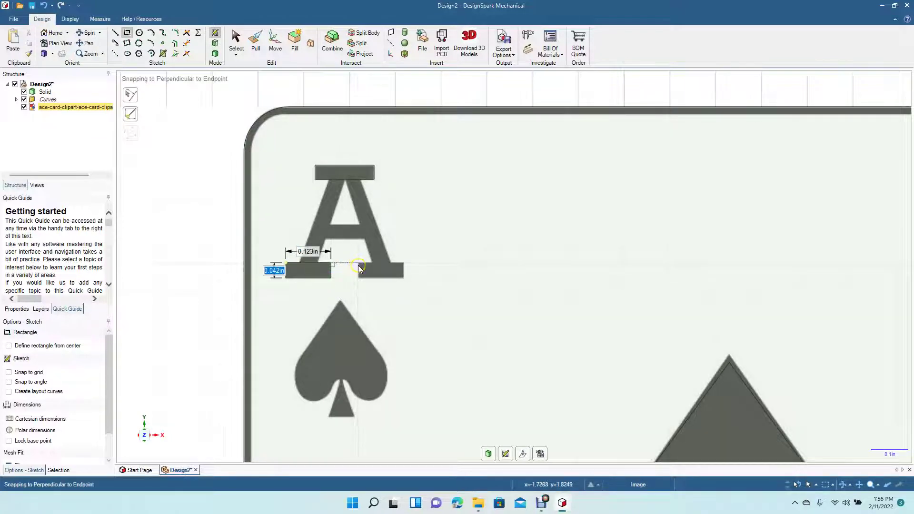
left_click(358, 263)
left_click_drag(358, 267, 402, 278)
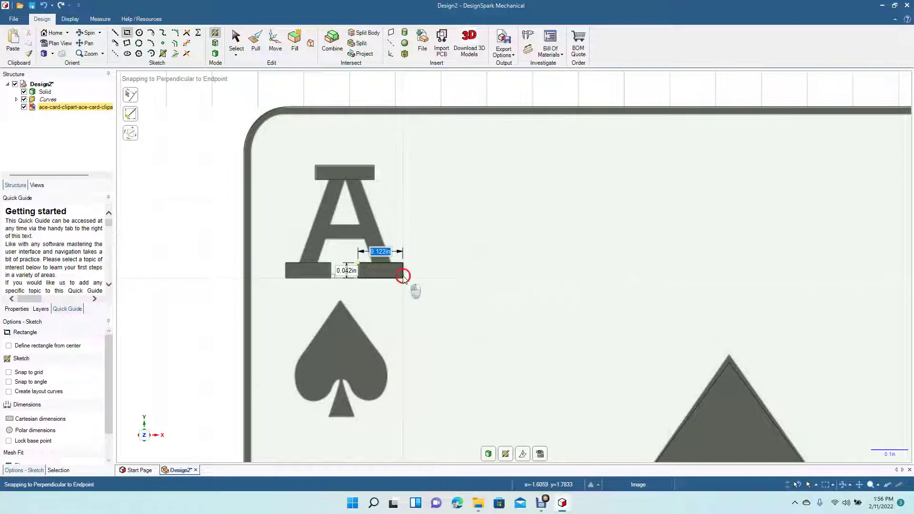
key("Tab")
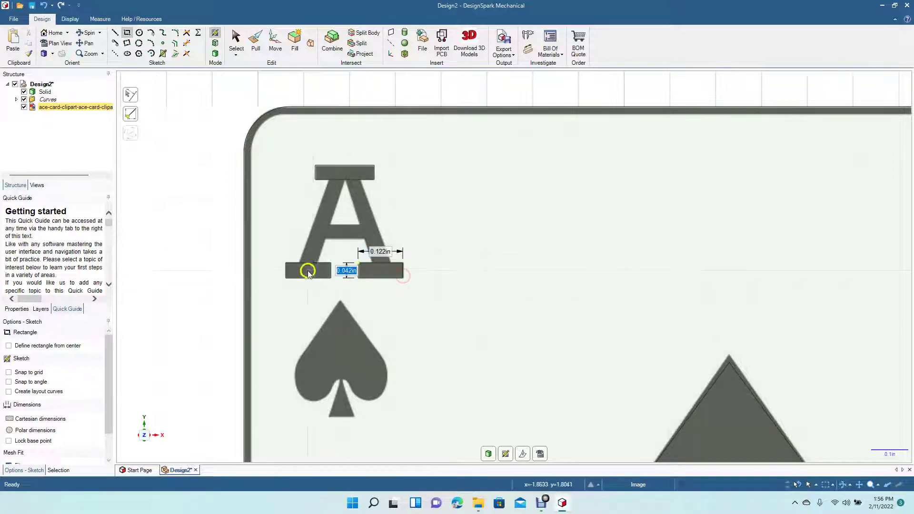
Sketch a rectangle about 0.142 by 0.039 in over the A's crossbar
left_click(322, 225)
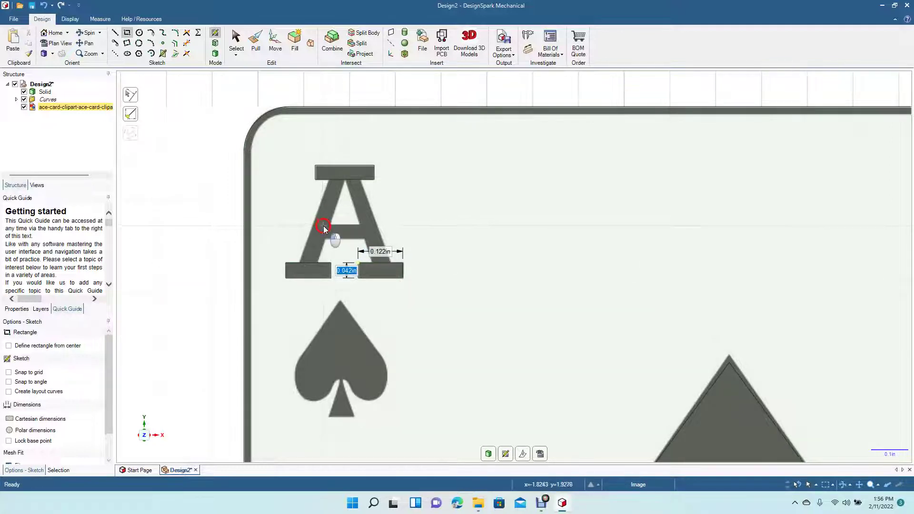
key("Tab")
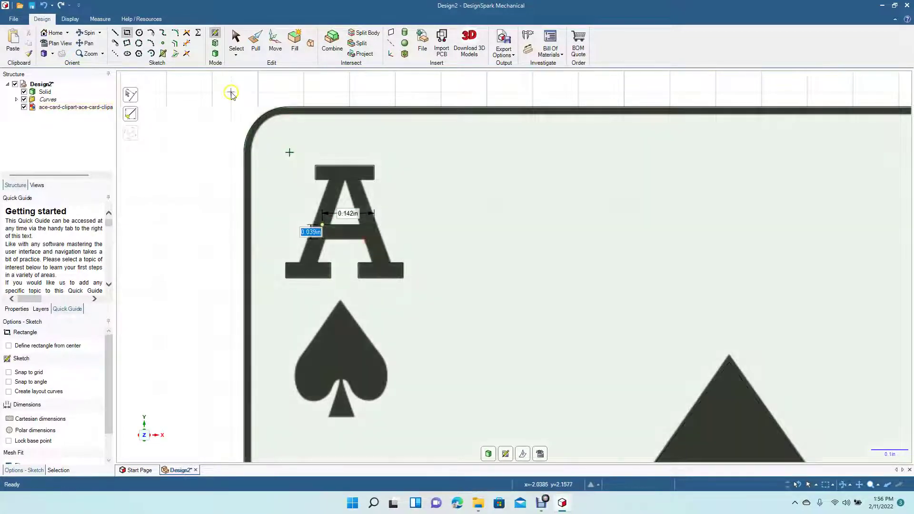
left_click(235, 40)
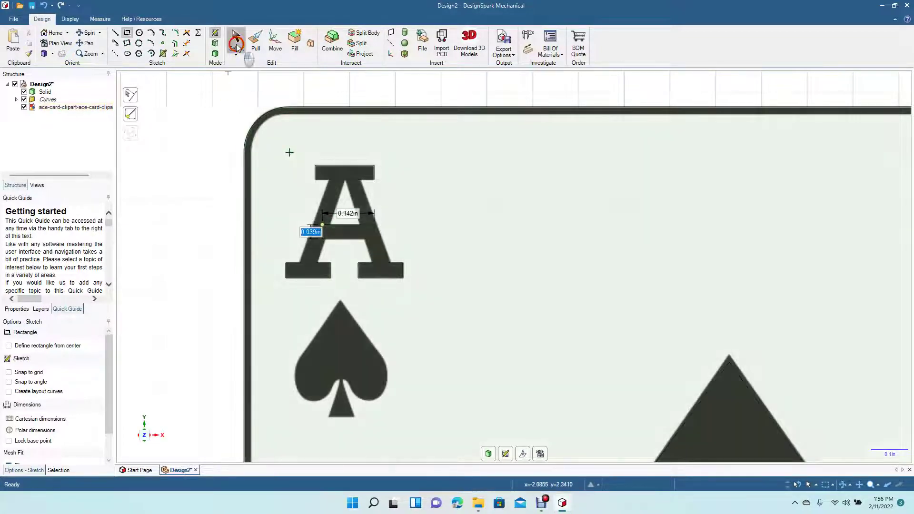
Draw the A's left leg as an outer line about 0.242 in and an inner line about 0.238 in from foot to top serif
left_click(115, 33)
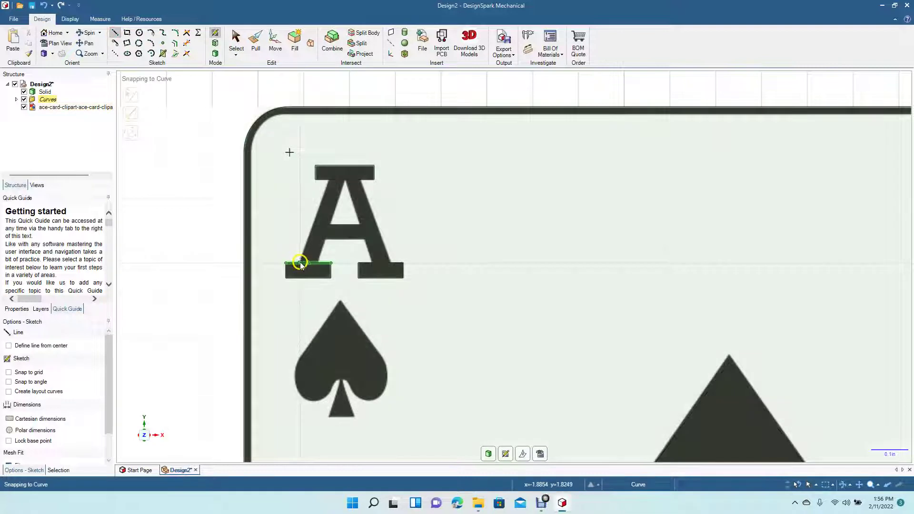
left_click(332, 183)
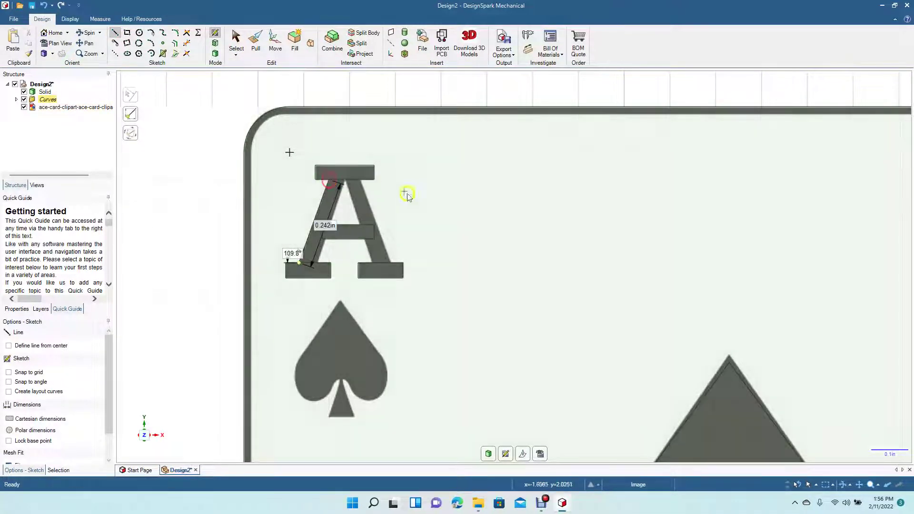
left_click(320, 265)
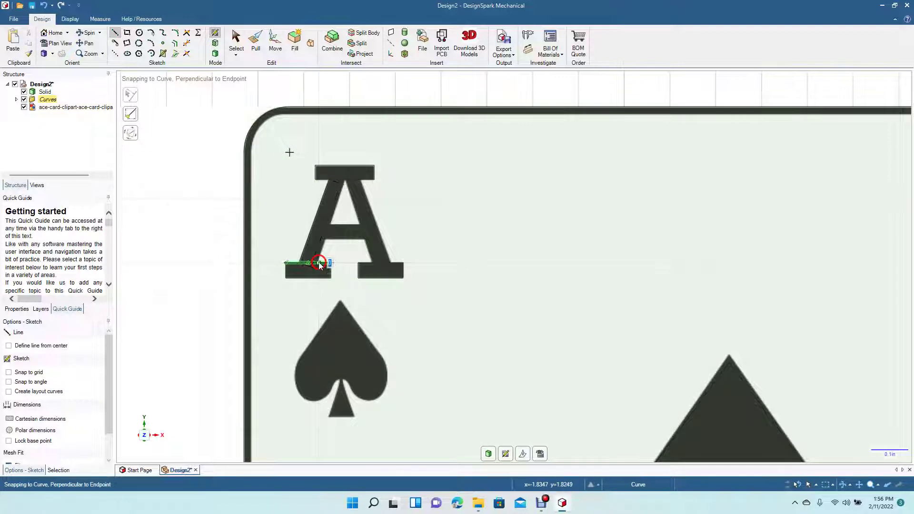
left_click(345, 182)
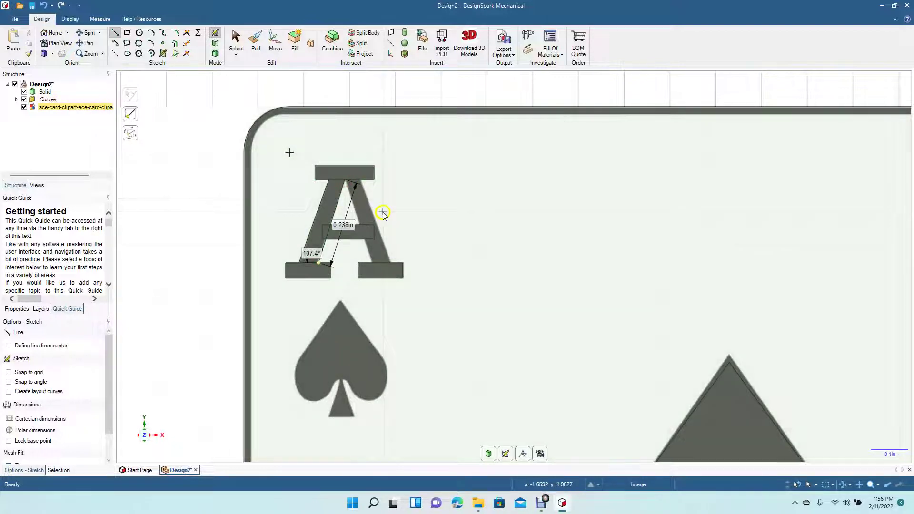
Draw the inner edge of the A's right leg and its outer edge about 0.242 in long between the right foot and top serif
left_click(373, 262)
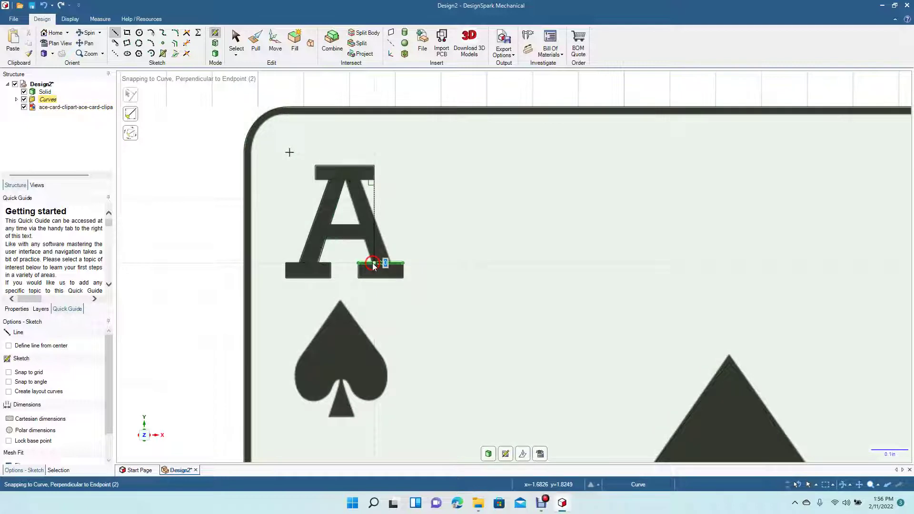
left_click(346, 183)
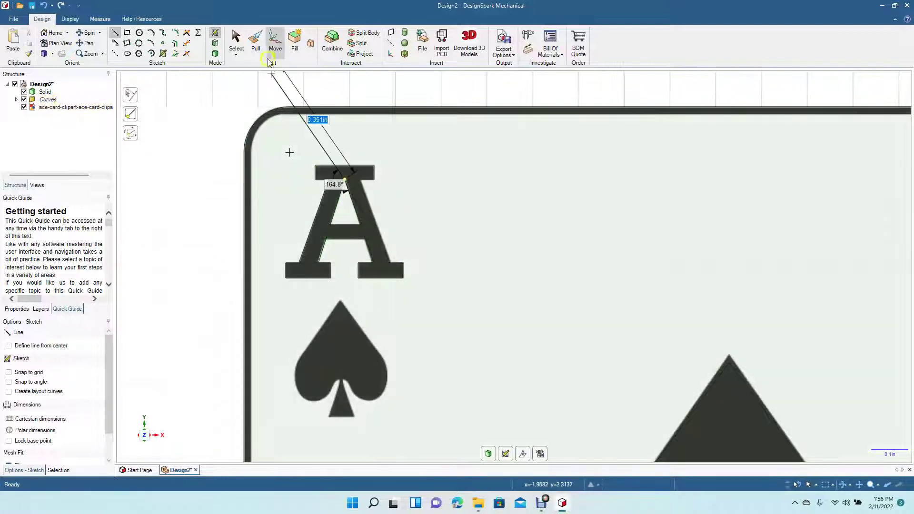
left_click(236, 45)
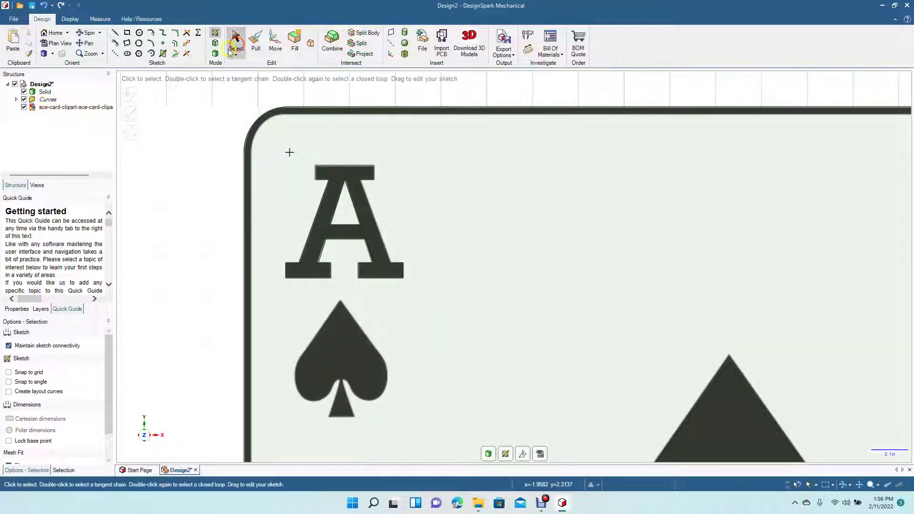
left_click(116, 33)
left_click(391, 262)
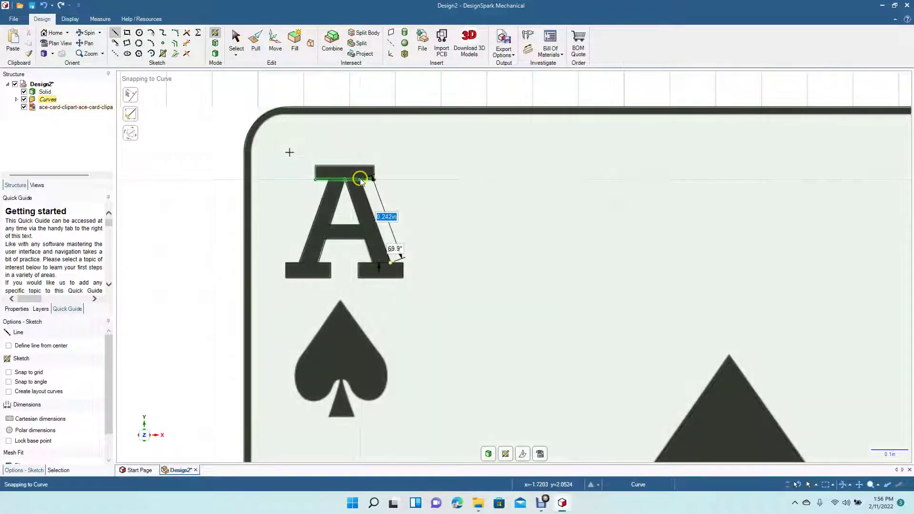
left_click(360, 180)
left_click(236, 45)
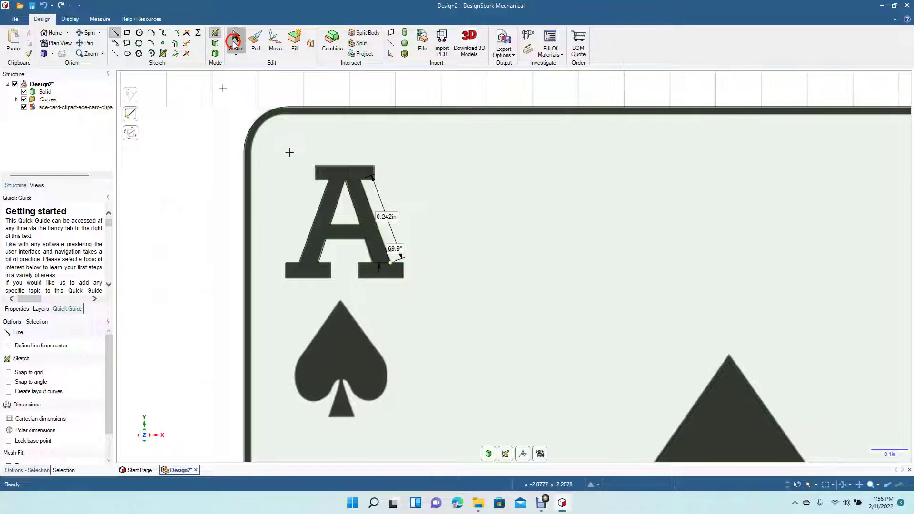
Move the reference image off the card to the empty area left of it and clear the selection
key("z")
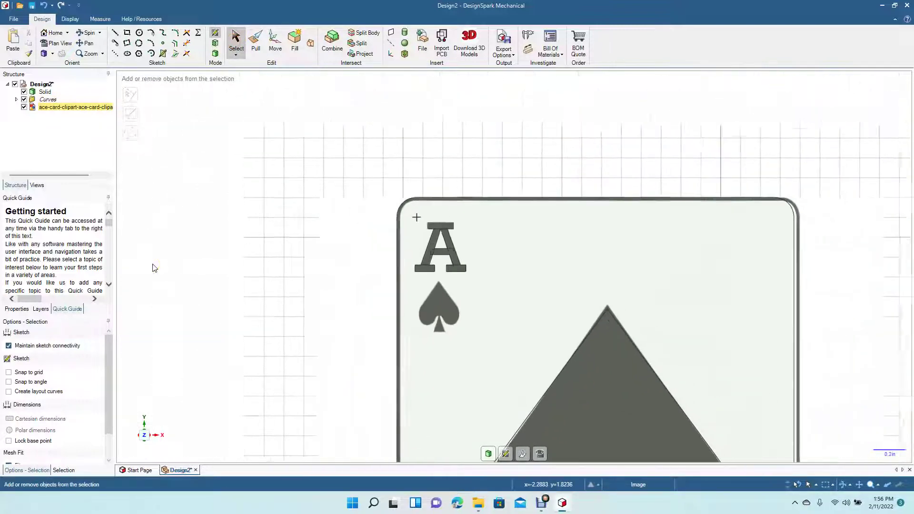
left_click(404, 339)
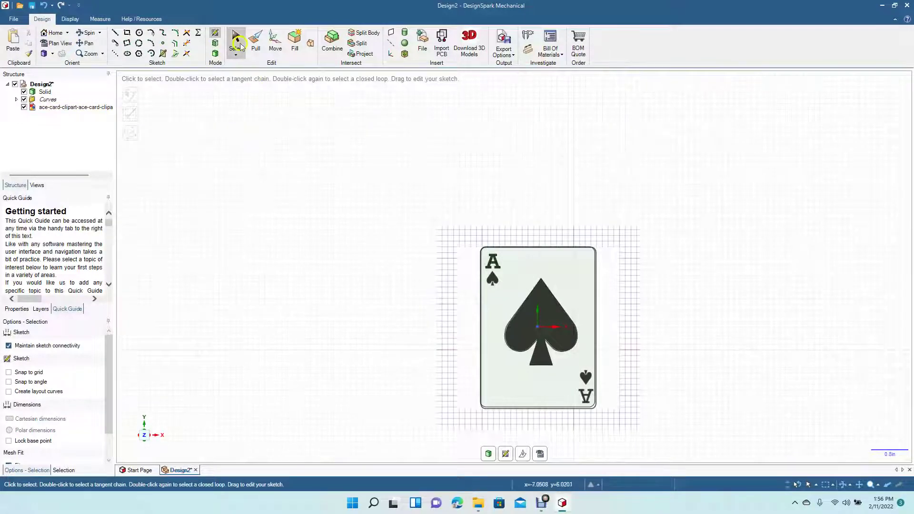
left_click(470, 310)
left_click_drag(466, 317, 248, 316)
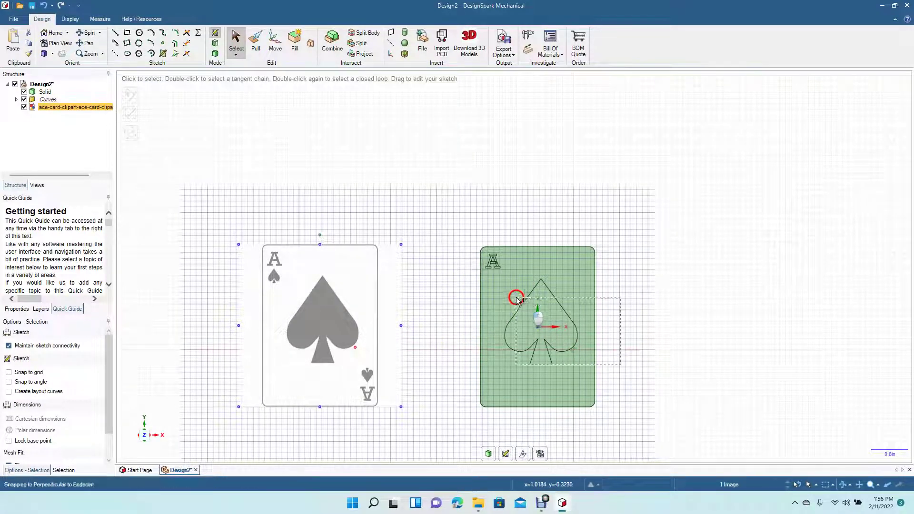
left_click(667, 362)
double_click(513, 302)
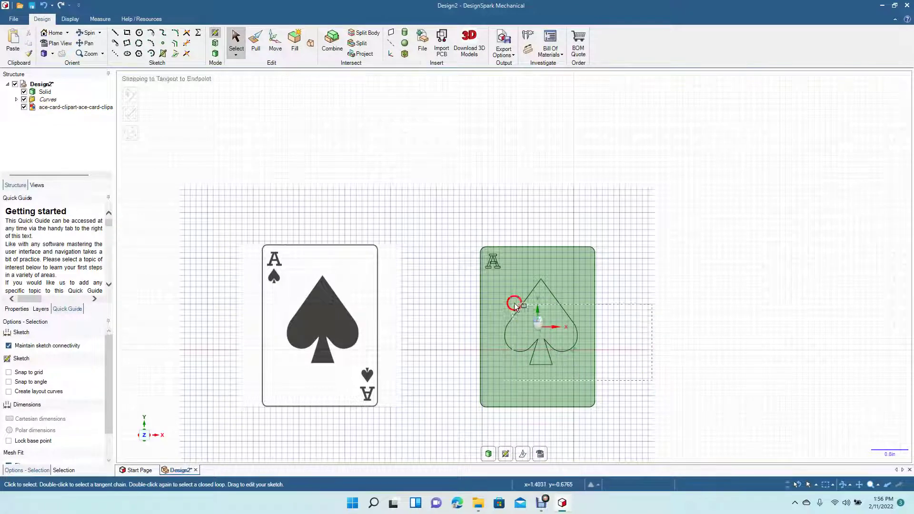
left_click(448, 329)
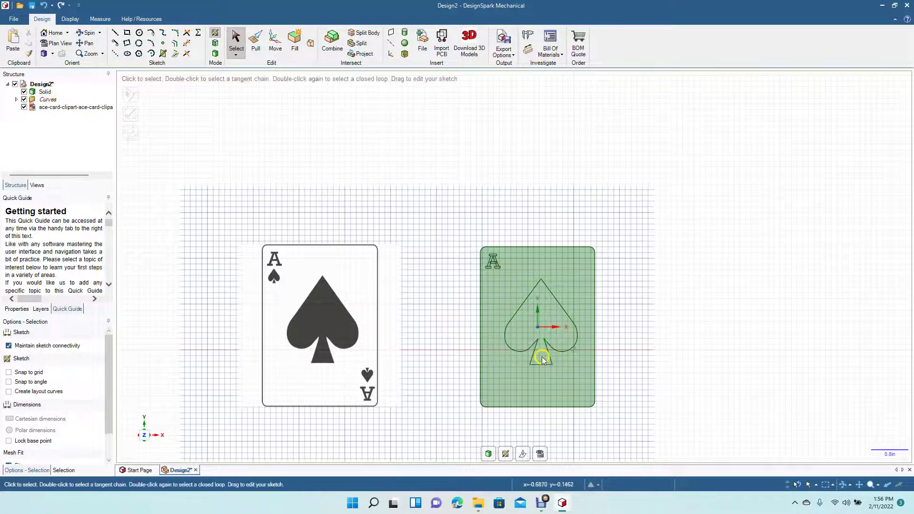
Trim the overlapping segments from the A's top serif, crossbar, legs and feet to leave a clean letter outline
scroll(543, 360, "up", 5, "ctrl")
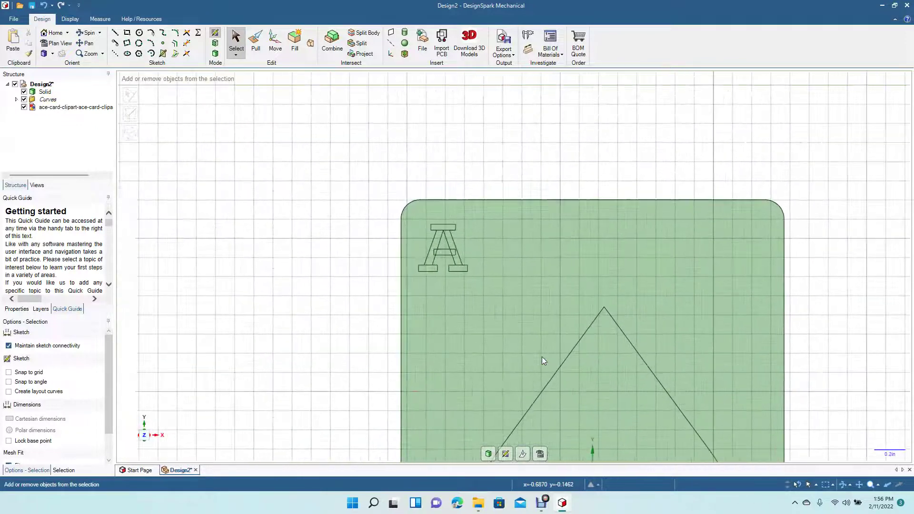
scroll(543, 361, "up", 3, "ctrl")
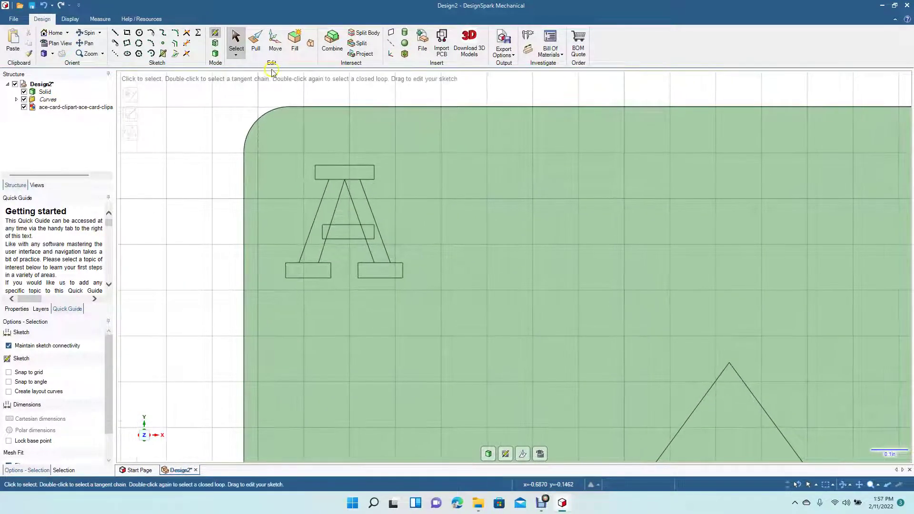
left_click(187, 44)
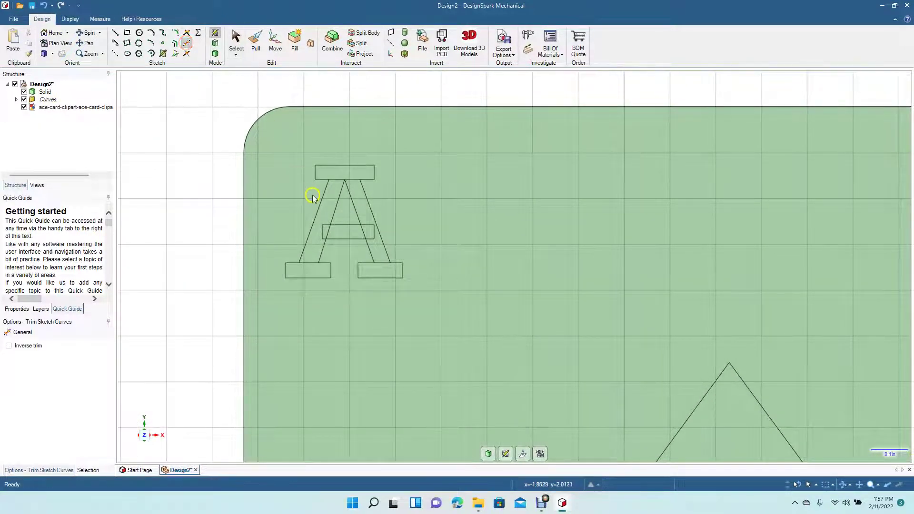
left_click(354, 179)
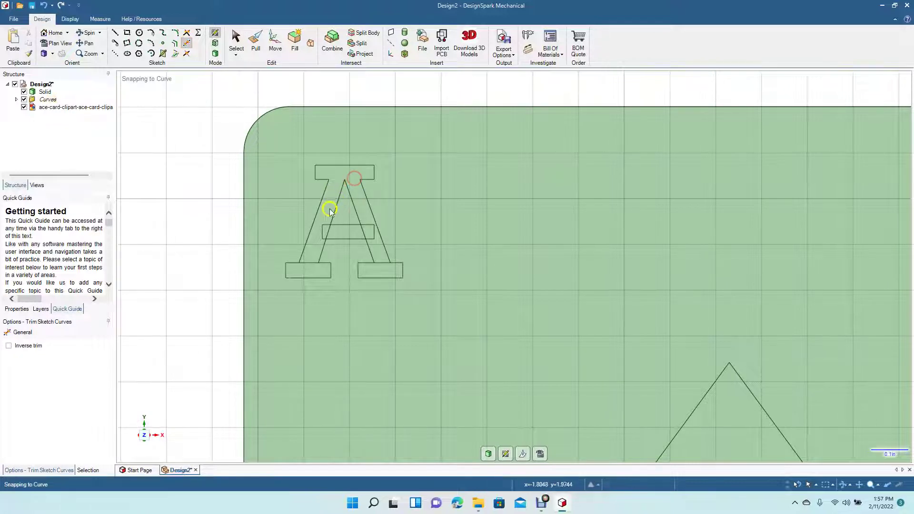
left_click(326, 233)
left_click(370, 238)
left_click(366, 235)
left_click(371, 228)
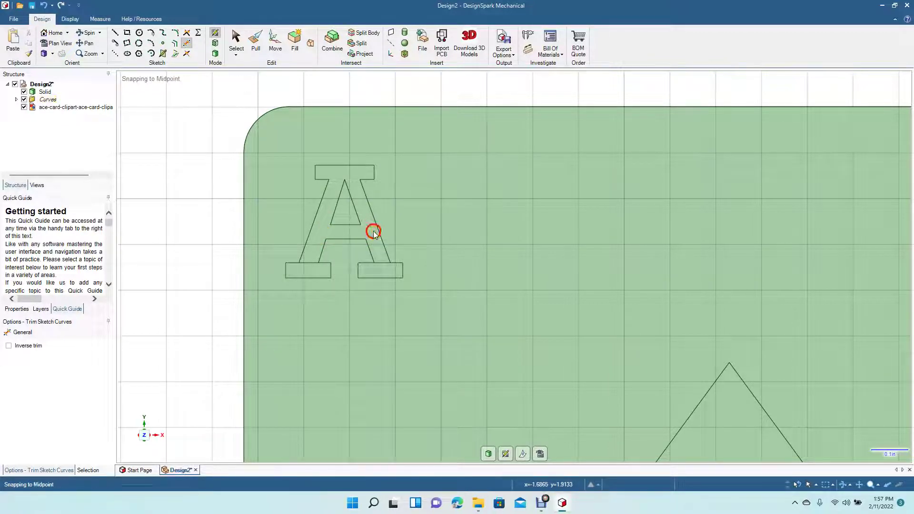
left_click(379, 265)
left_click(312, 263)
Round the two sharp inner corners where the large spade's lobes meet its stem to about 0.026 in diameter
scroll(206, 317, "down", 3)
left_click(88, 43)
left_click_drag(264, 278, 213, 183)
left_click_drag(426, 327, 378, 204)
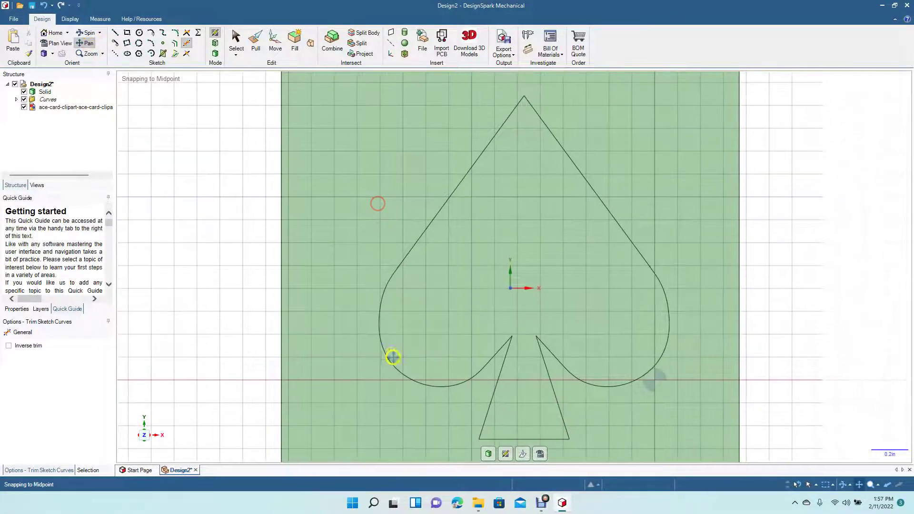
left_click_drag(393, 357, 358, 339)
left_click(176, 33)
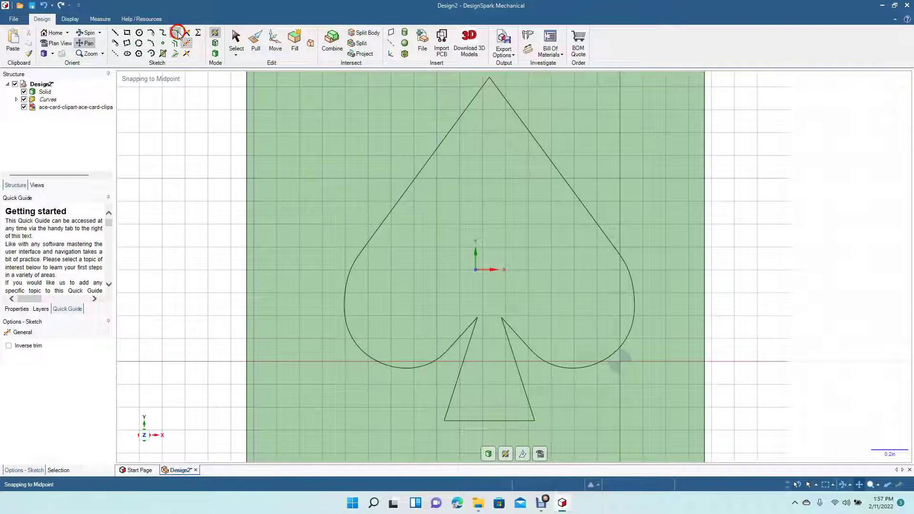
left_click(470, 327)
left_click(475, 328)
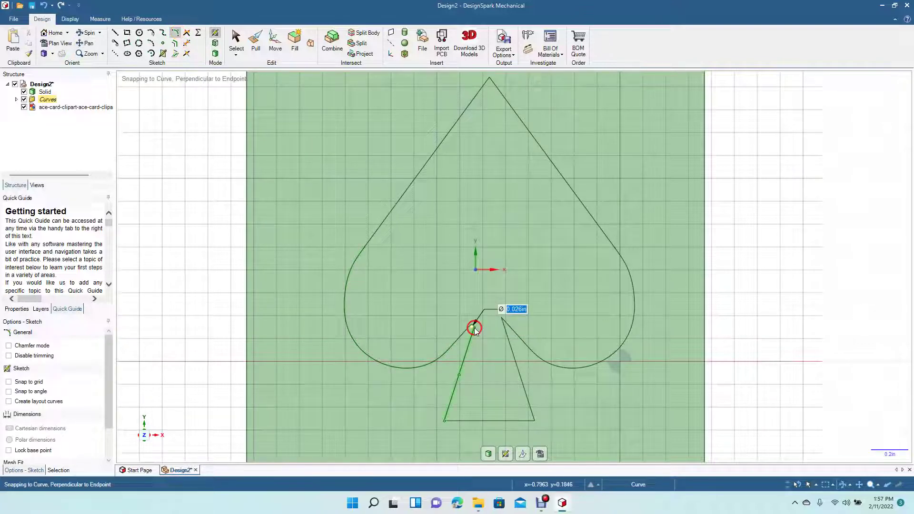
key("ctrl+z")
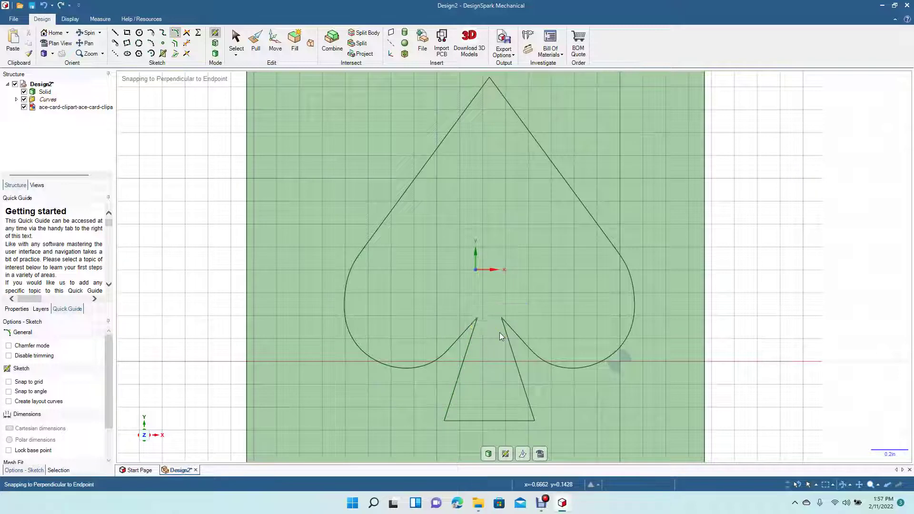
left_click(474, 328)
left_click(475, 329)
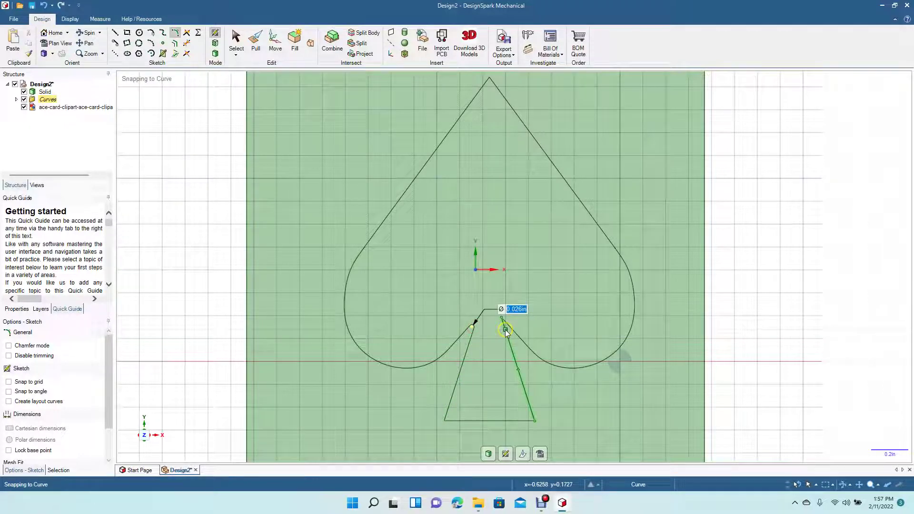
left_click(506, 326)
left_click(513, 325)
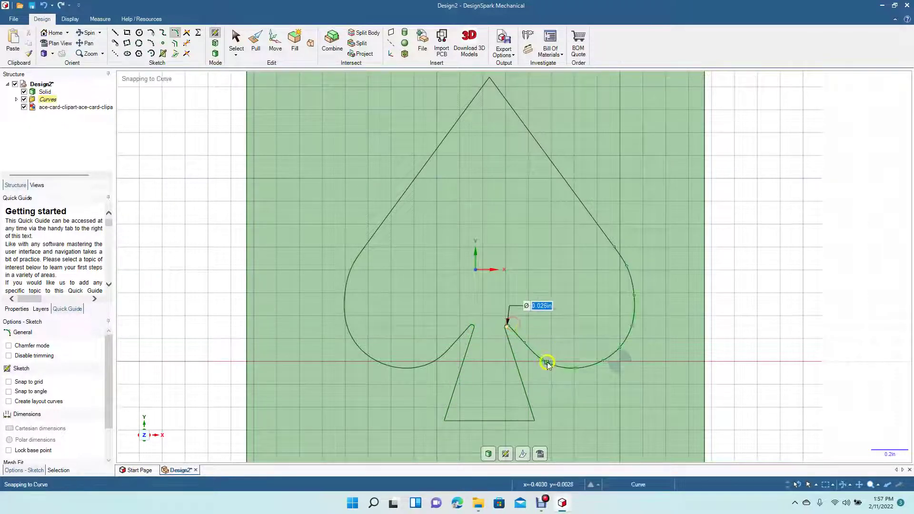
Select the large spade's outline curves and fill them into a surface
left_click(236, 39)
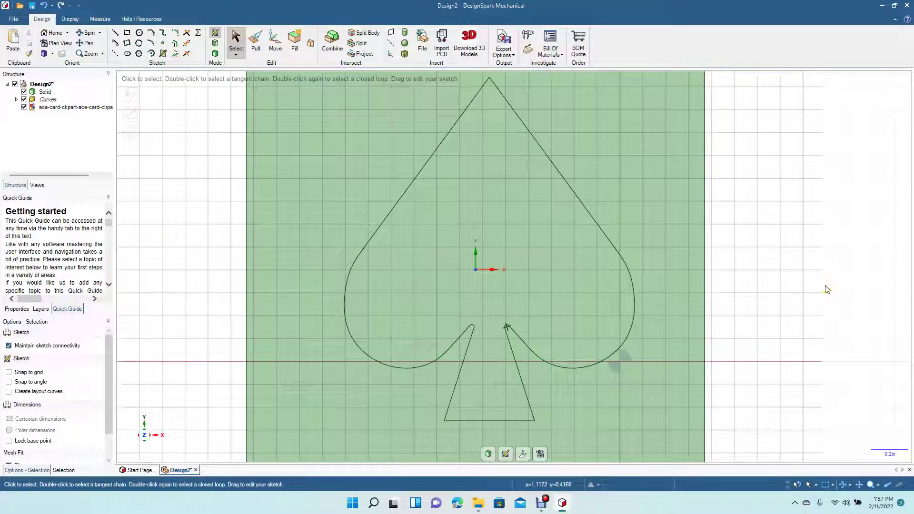
scroll(827, 290, "down", 3)
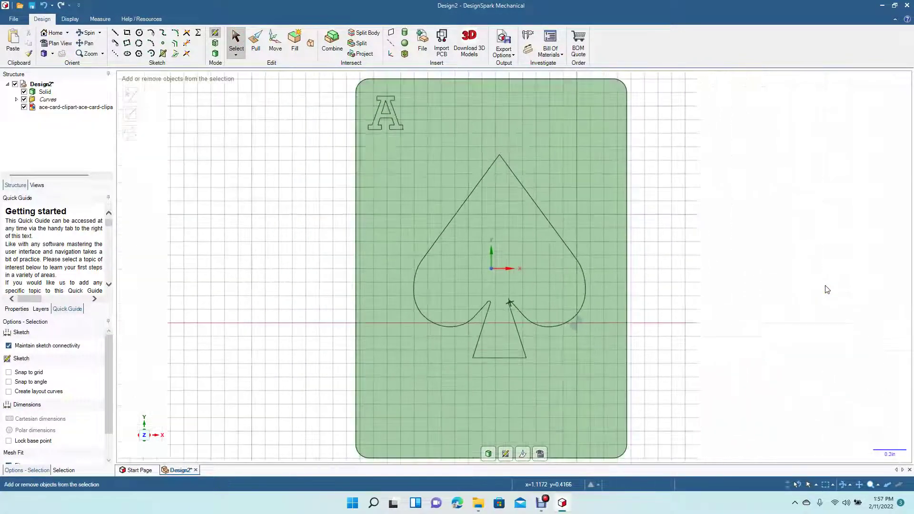
left_click_drag(686, 371, 419, 162)
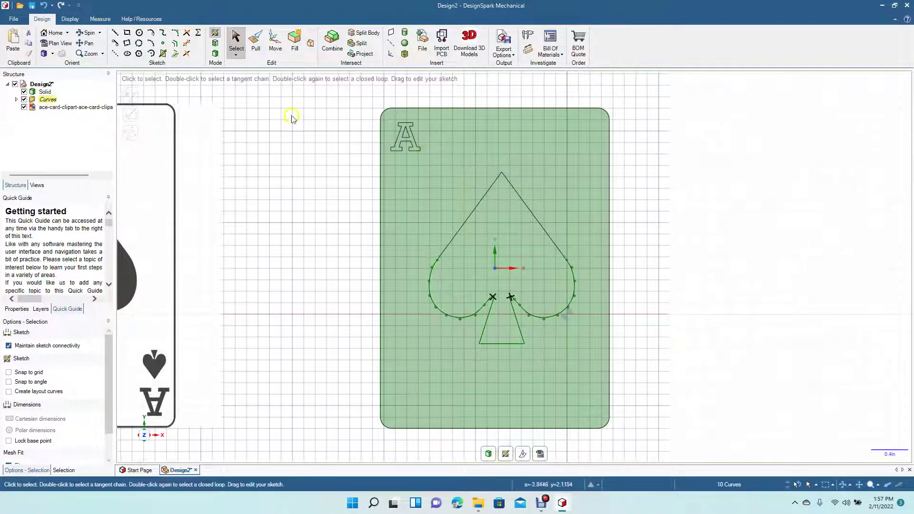
left_click(295, 43)
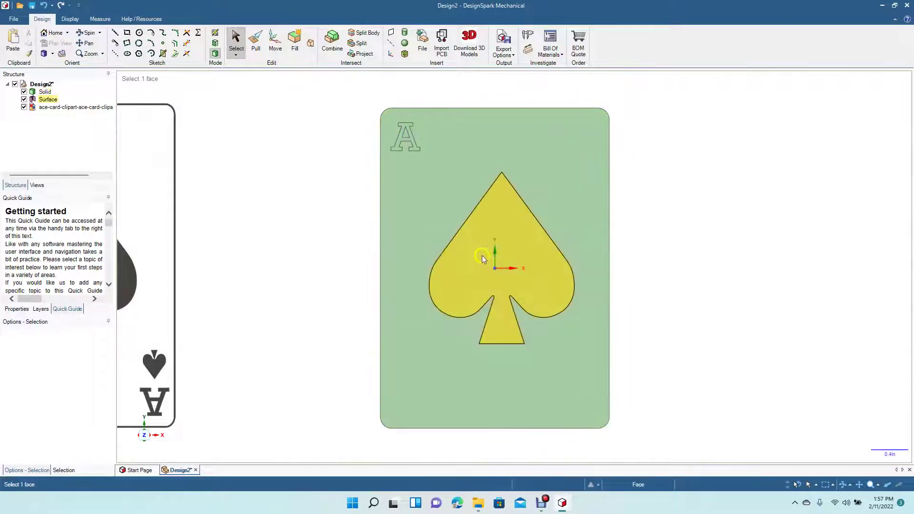
Duplicate the large spade surface and move the copy to the empty area right of the card
left_click(470, 239)
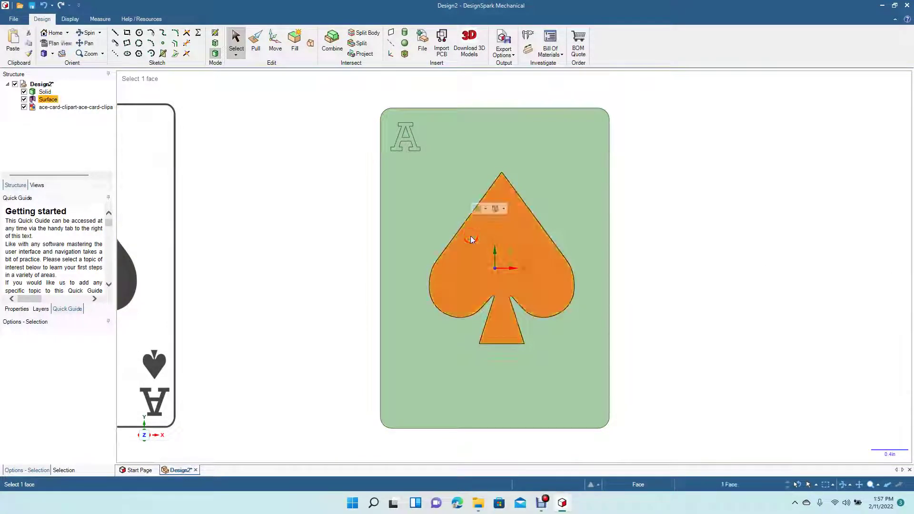
key("ctrl+c")
key("ctrl+v")
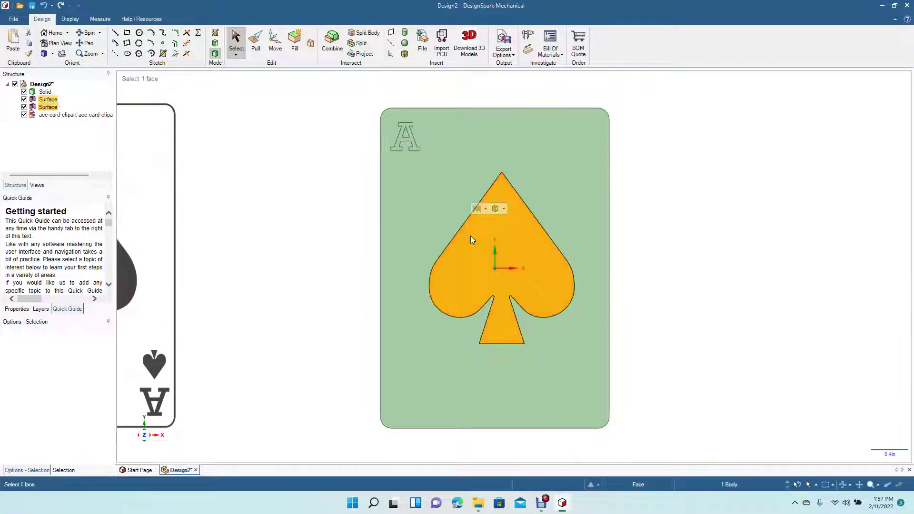
left_click(275, 42)
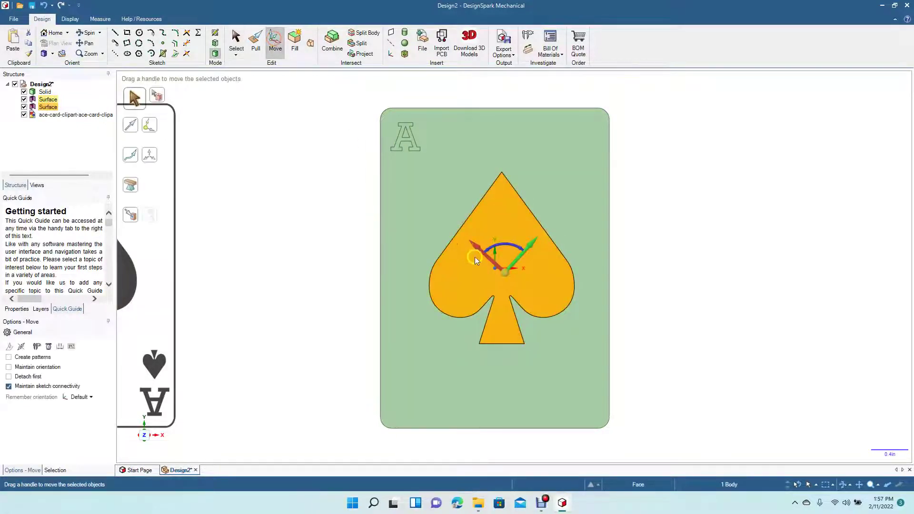
left_click_drag(534, 244, 685, 162)
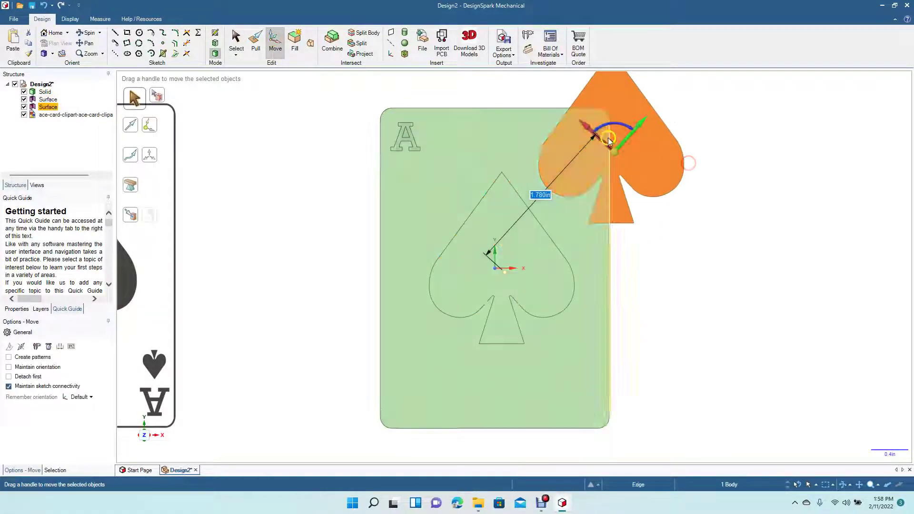
left_click_drag(588, 126, 721, 250)
Scale the copied spade down about the lower-left corner of its stem to roughly the width of the corner A
left_click(256, 41)
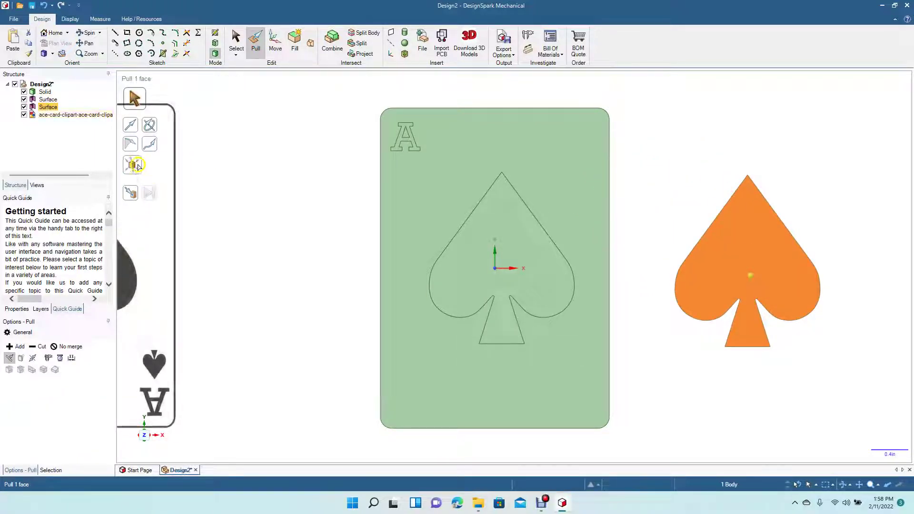
left_click(134, 165)
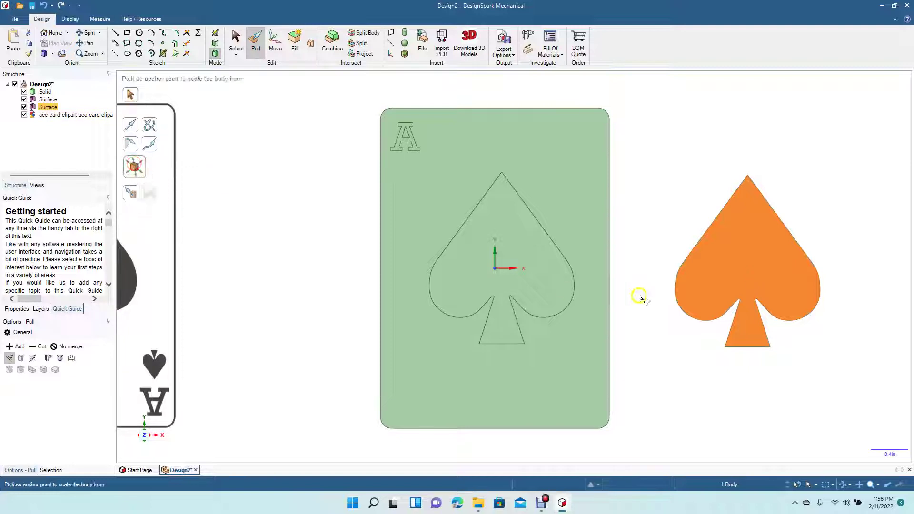
left_click(727, 348)
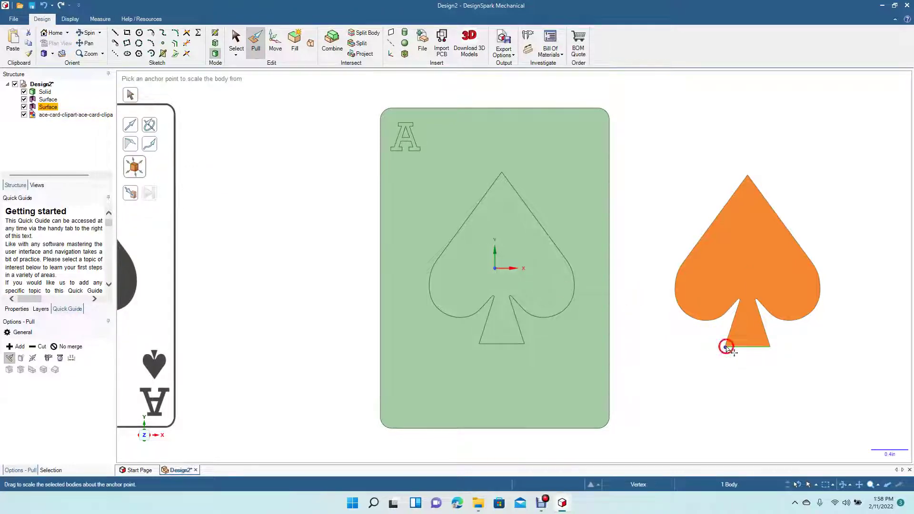
left_click_drag(726, 348, 659, 451)
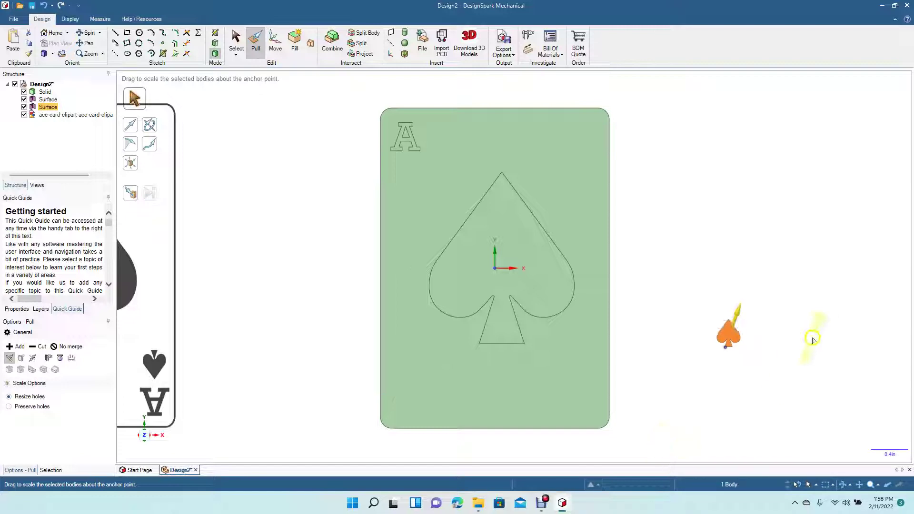
Move the small spade onto the card directly beneath the corner letter A and clear the selection
left_click(236, 41)
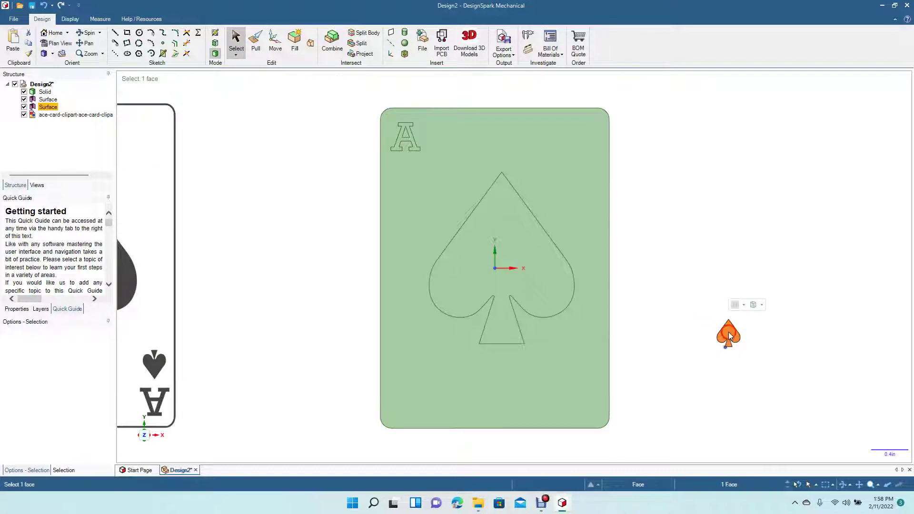
left_click(275, 40)
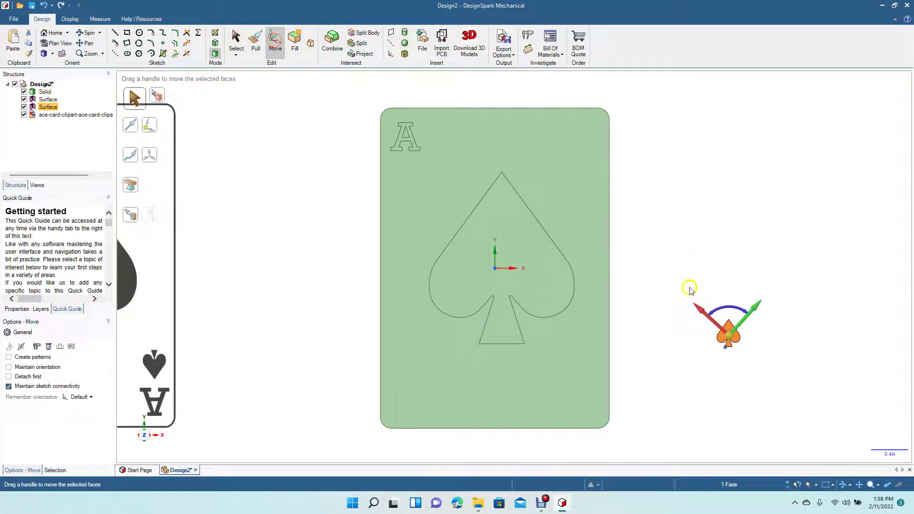
left_click_drag(701, 313, 481, 151)
left_click_drag(542, 121, 383, 151)
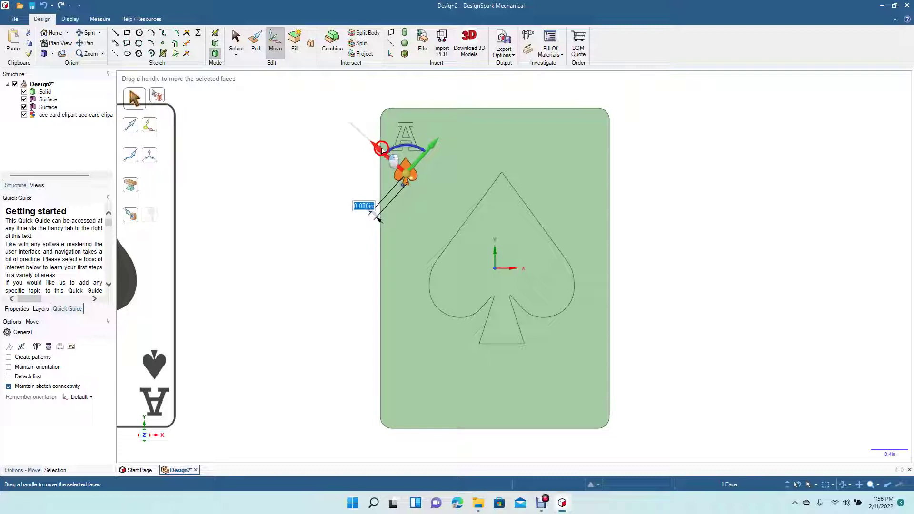
left_click(341, 161)
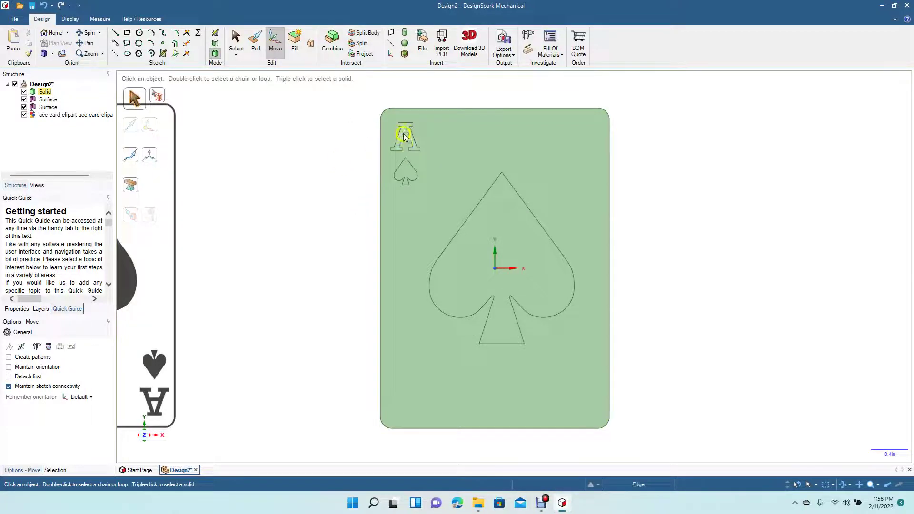
Duplicate the corner A with its small spade and place the copy upside down just outside the card's lower-right corner
left_click_drag(356, 115, 431, 183)
key("ctrl+c")
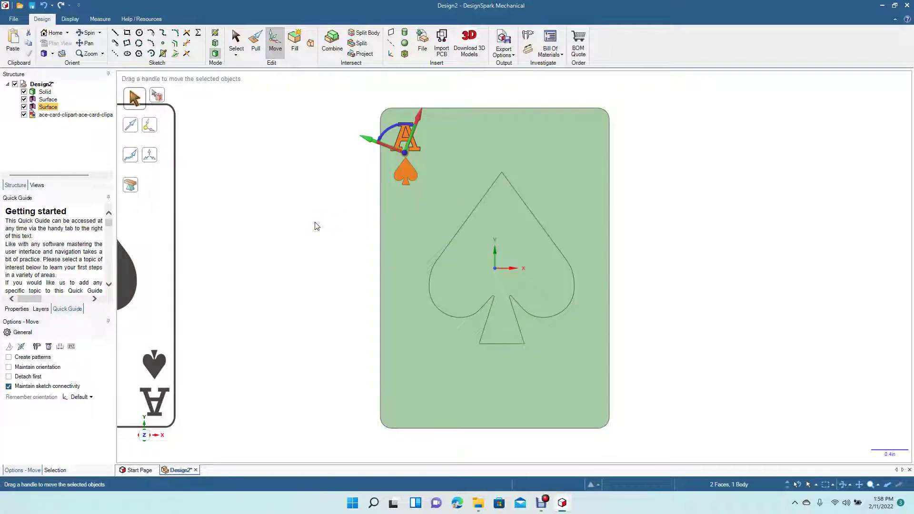
key("ctrl+v")
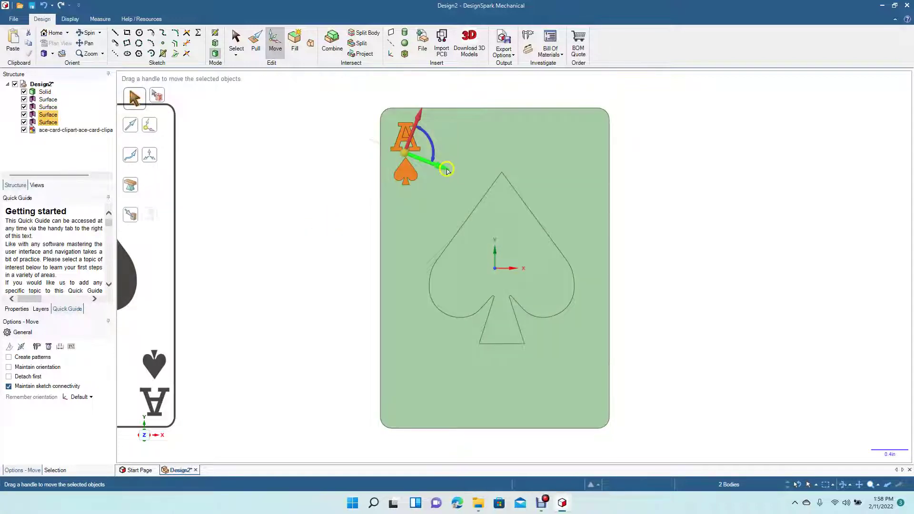
left_click_drag(447, 171, 718, 314)
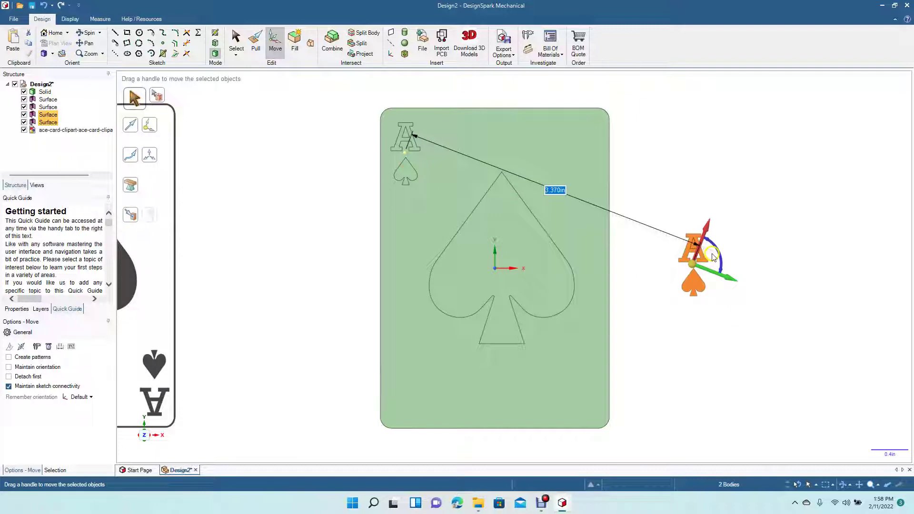
left_click_drag(720, 256, 602, 397)
left_click(681, 300)
Try shifting the inverted A and spade about 0.550 in onto the card's lower-right corner, then undo that move
left_click_drag(576, 389, 555, 381)
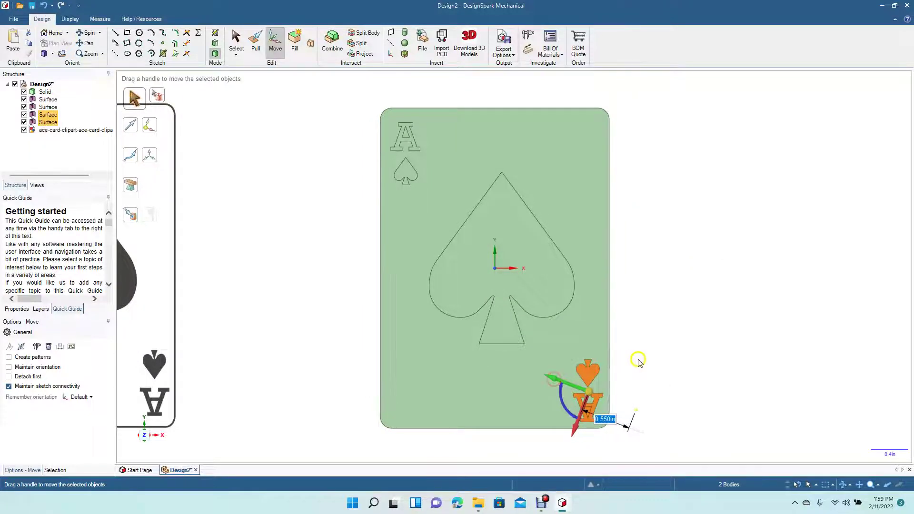
left_click(636, 361)
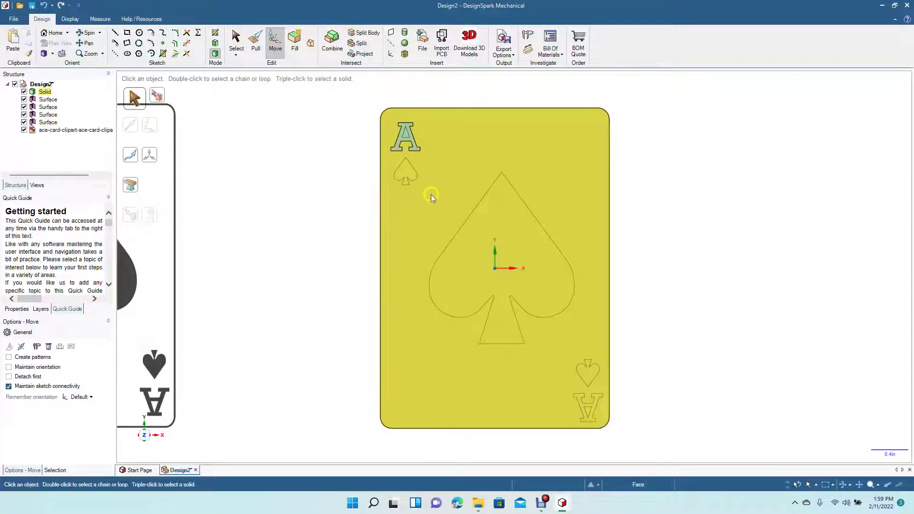
left_click_drag(625, 436, 658, 371)
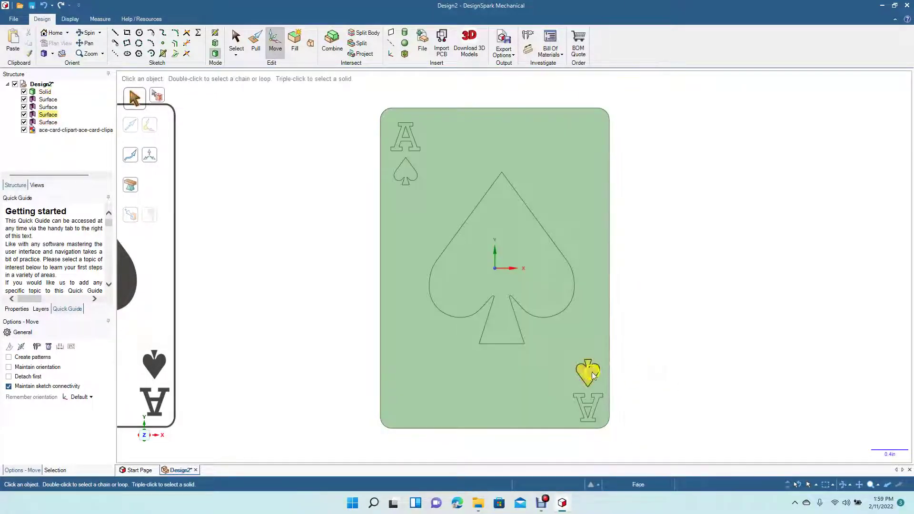
left_click(589, 376)
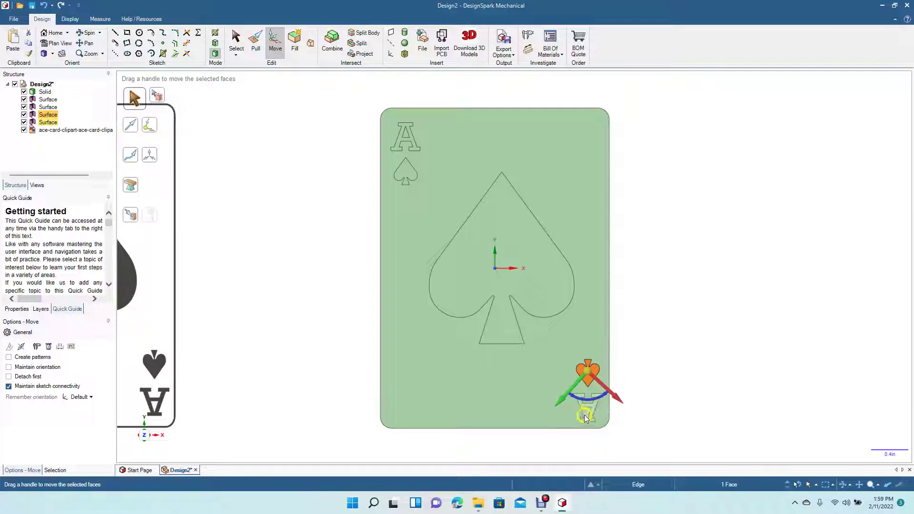
left_click(620, 417)
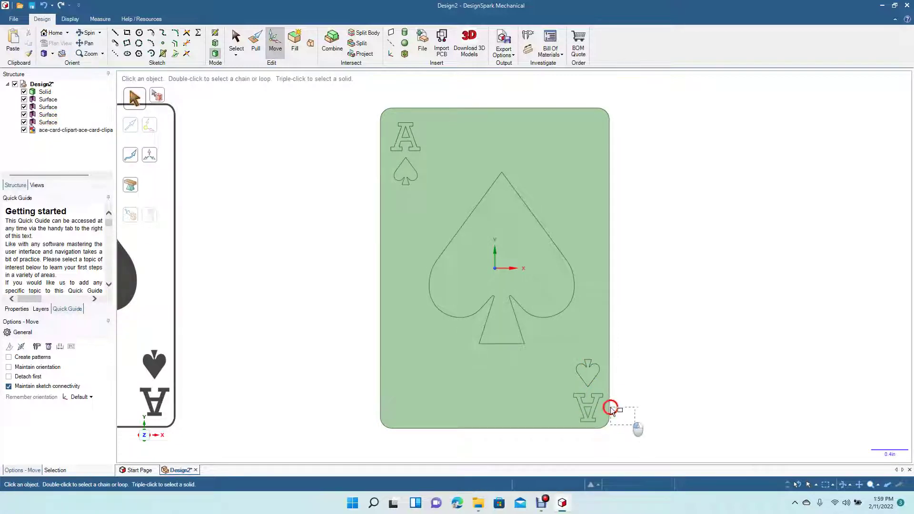
left_click_drag(576, 368, 625, 352)
left_click(657, 373)
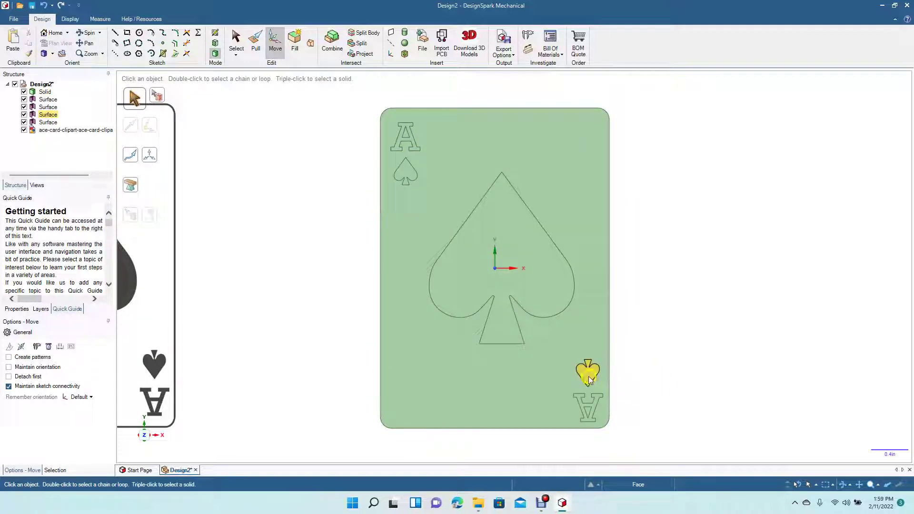
key("ctrl+z")
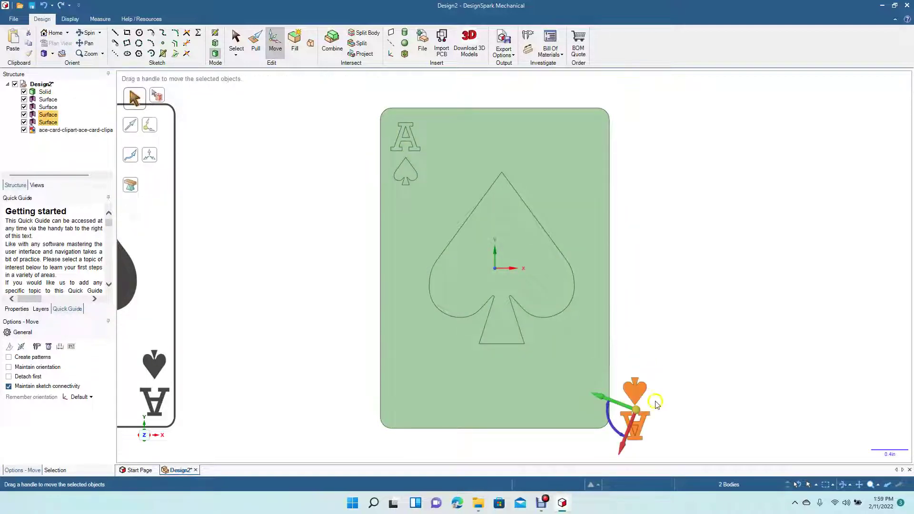
Position the inverted A and spade inside the card's lower-right corner with moves of about 0.580 in inward and 0.050 in upward
left_click_drag(598, 397, 551, 370)
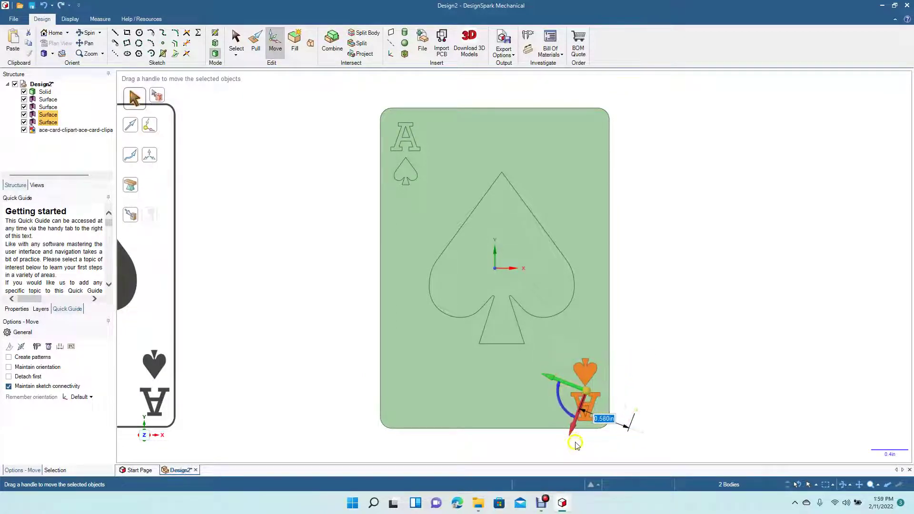
left_click_drag(573, 434, 573, 428)
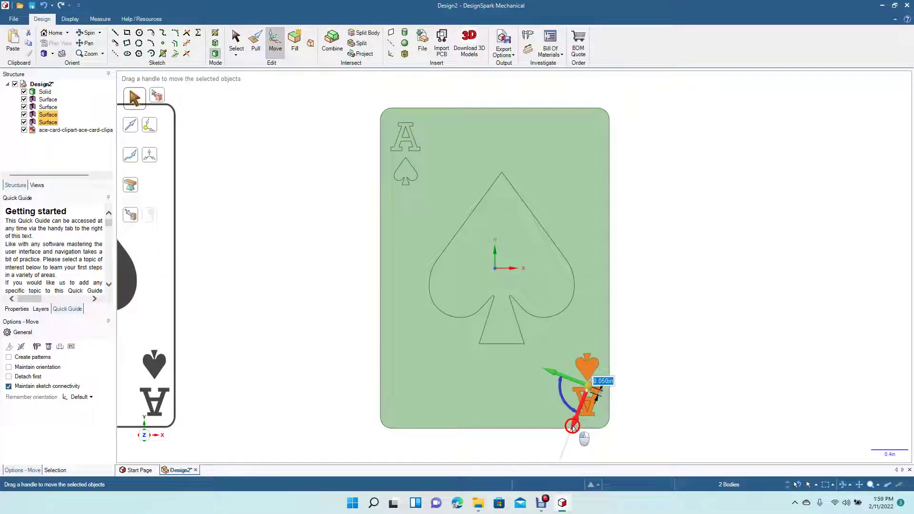
left_click(653, 423)
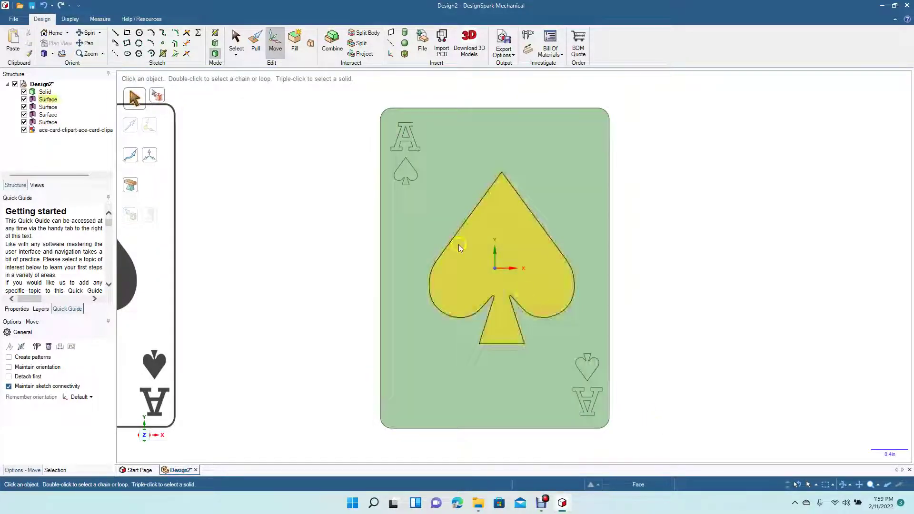
Delete the ace card reference image beside the modeled card
left_click(172, 151)
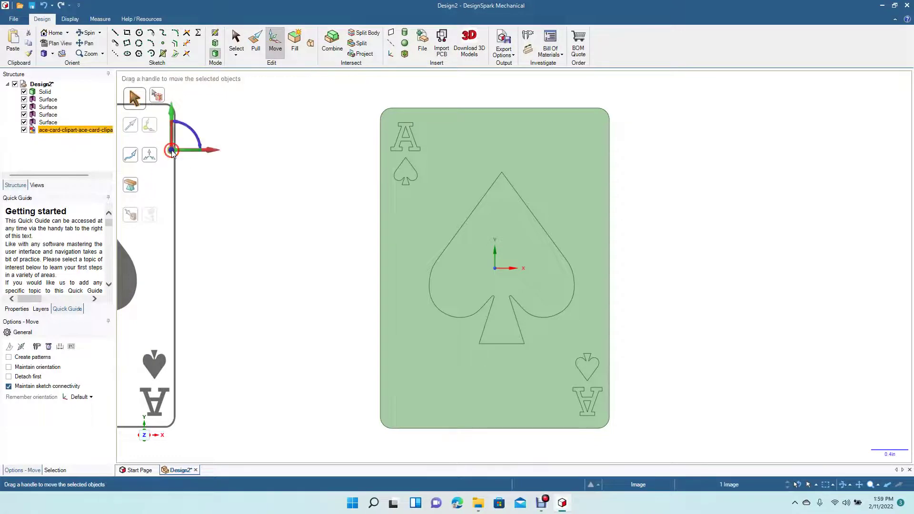
left_click(236, 41)
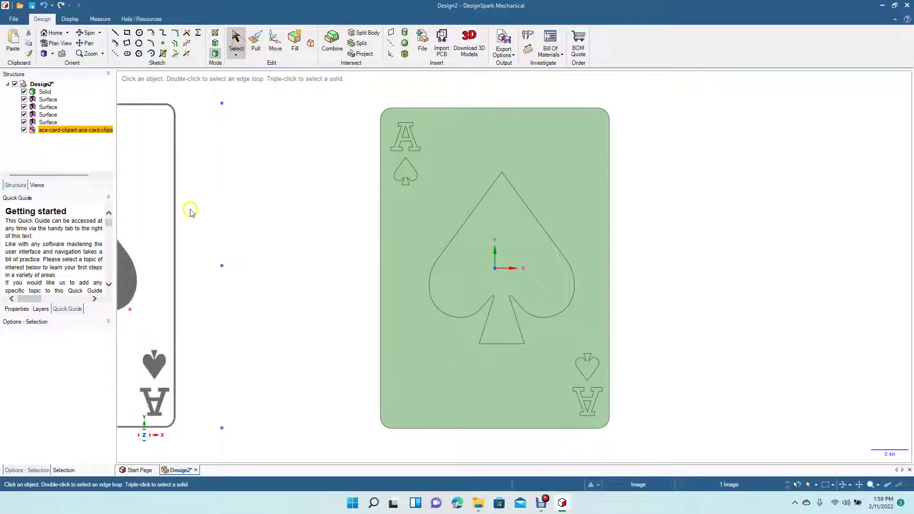
key("Delete")
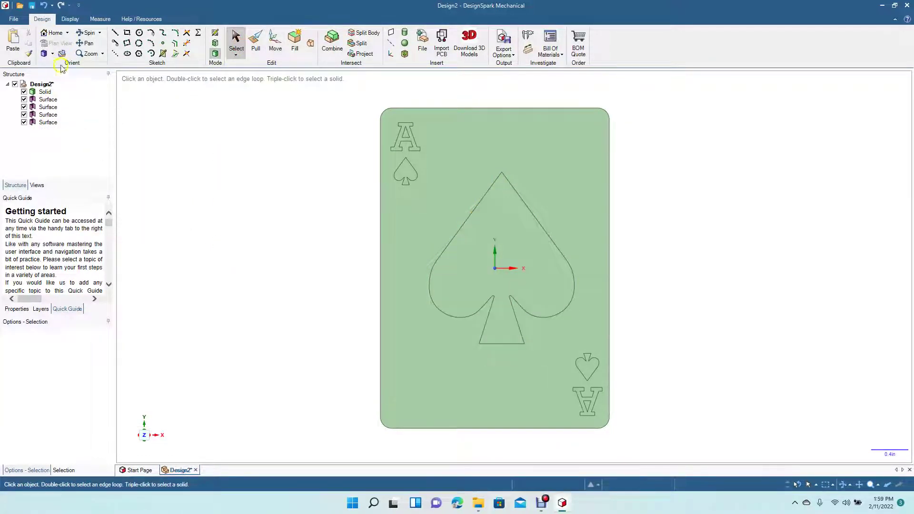
Shift the large spade diagonally within the card face to center it, finishing with a move of about 0.030 in
left_click(88, 32)
left_click_drag(263, 258, 220, 267)
left_click(252, 45)
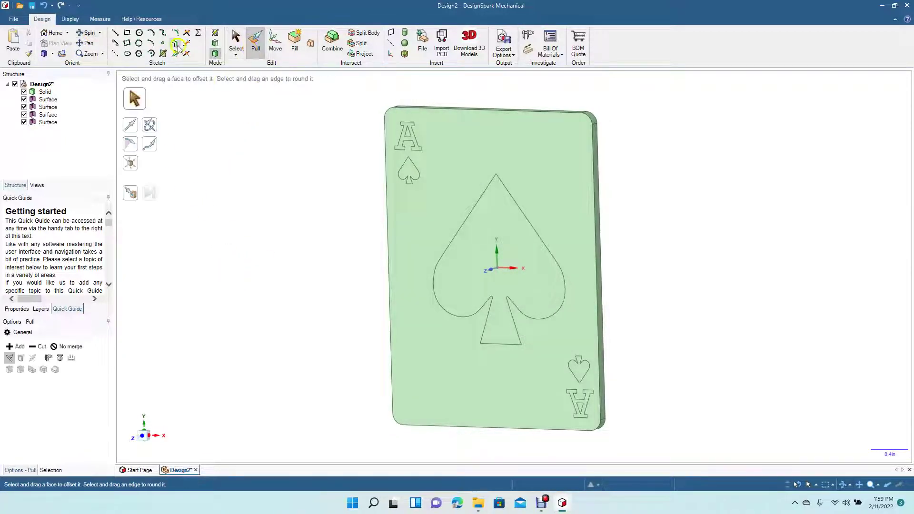
left_click(89, 33)
left_click_drag(210, 177, 241, 157)
left_click(235, 38)
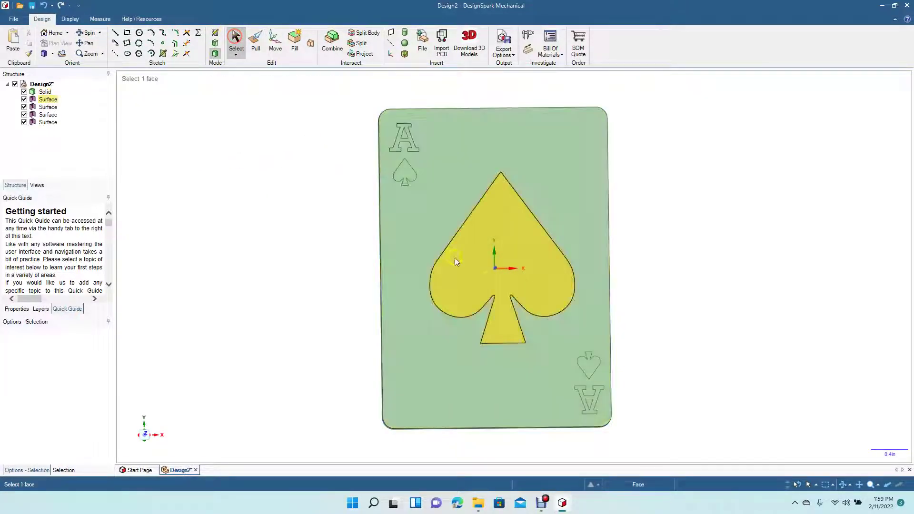
left_click(488, 277)
left_click(277, 48)
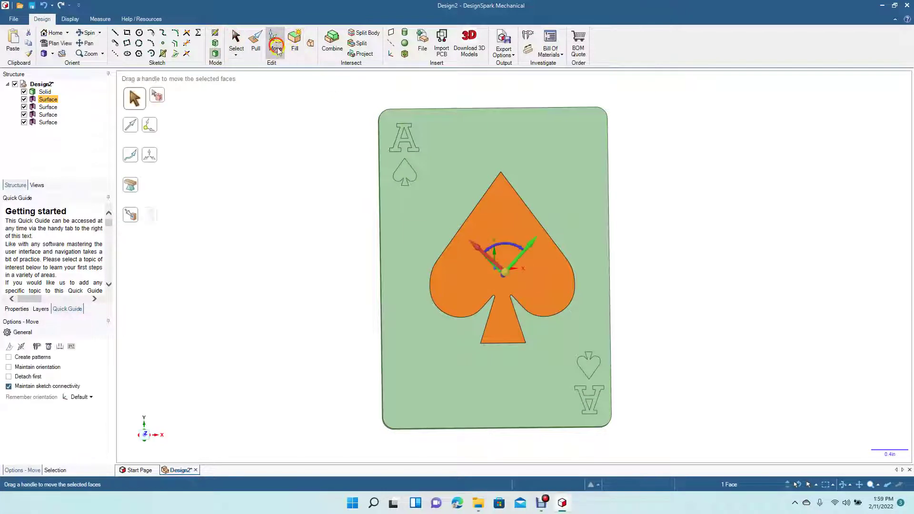
left_click_drag(533, 247, 473, 258)
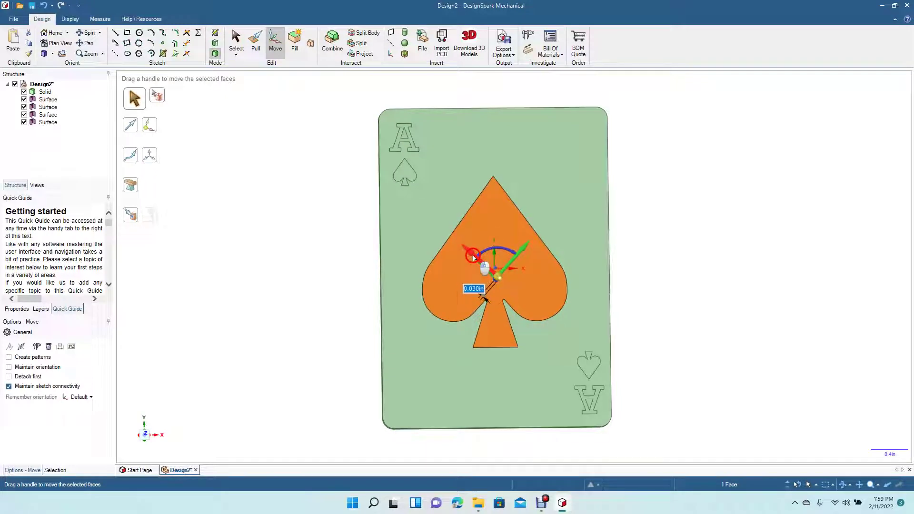
left_click(341, 256)
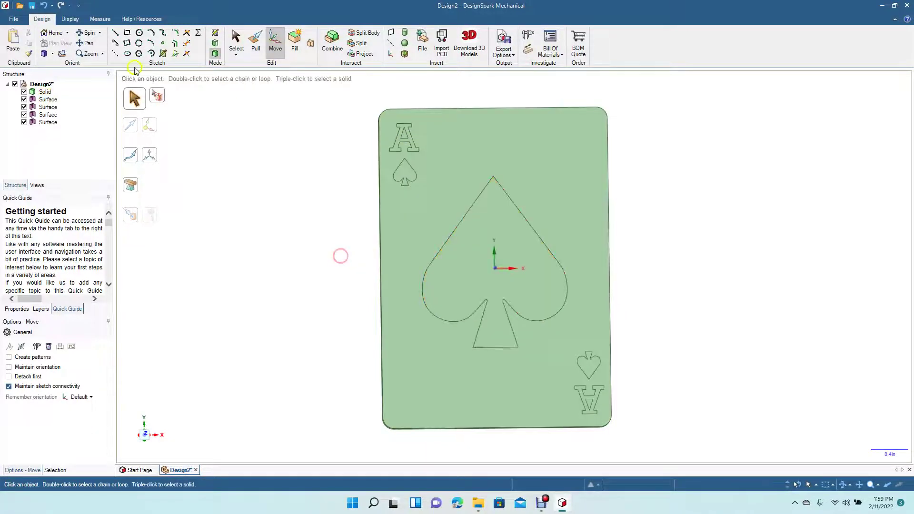
Extrude the large central spade outward from the card's front face with the Pull tool
left_click(84, 33)
left_click_drag(322, 245, 273, 260)
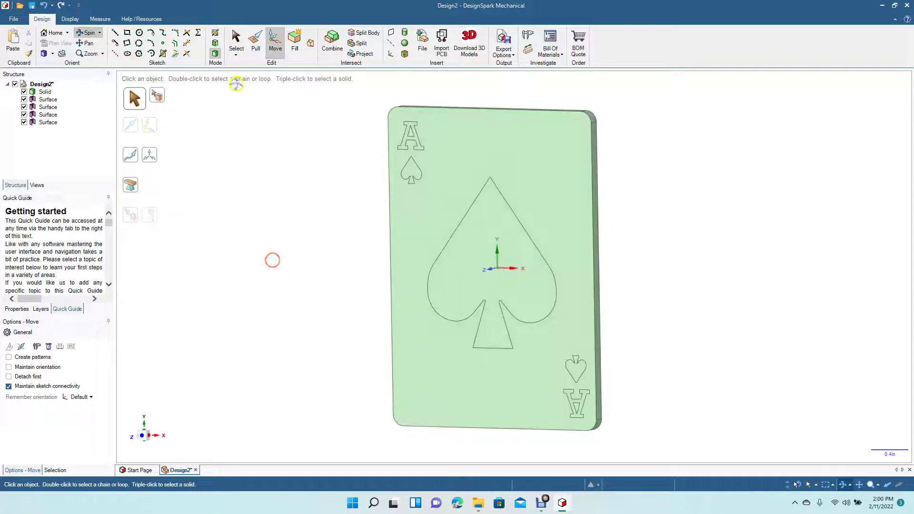
left_click(256, 41)
left_click_drag(465, 243, 459, 243)
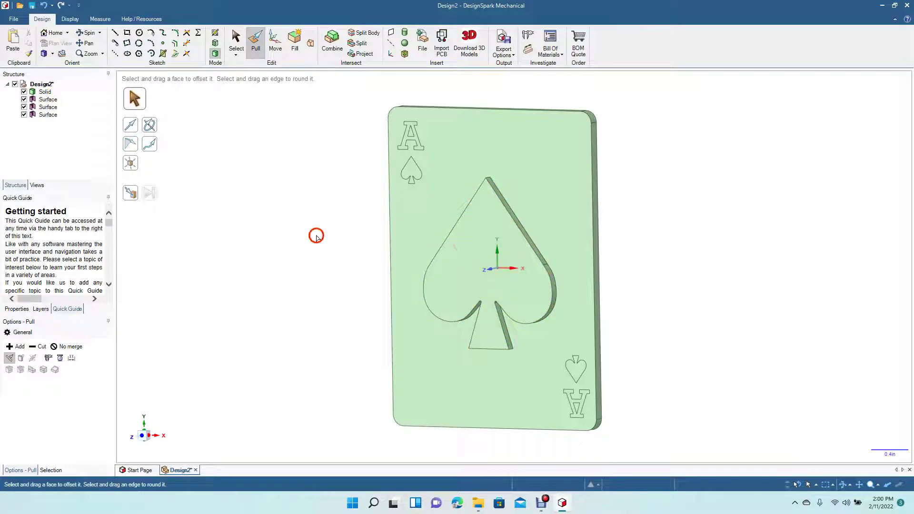
Extrude the upper-left letter A and small spade together about 0.040 in out of the card face
left_click(403, 142)
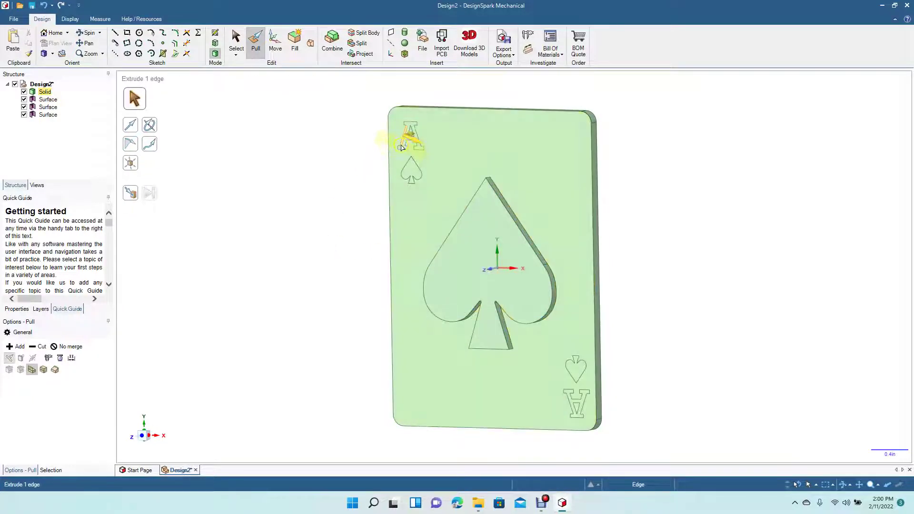
scroll(402, 148, "up", 3)
key("Escape")
left_click(89, 45)
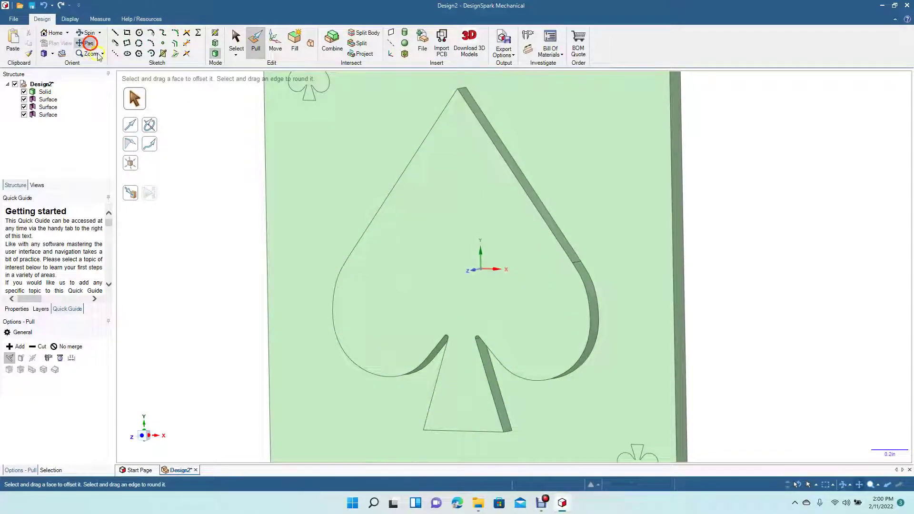
left_click_drag(187, 135, 306, 283)
left_click(256, 39)
left_click(411, 158)
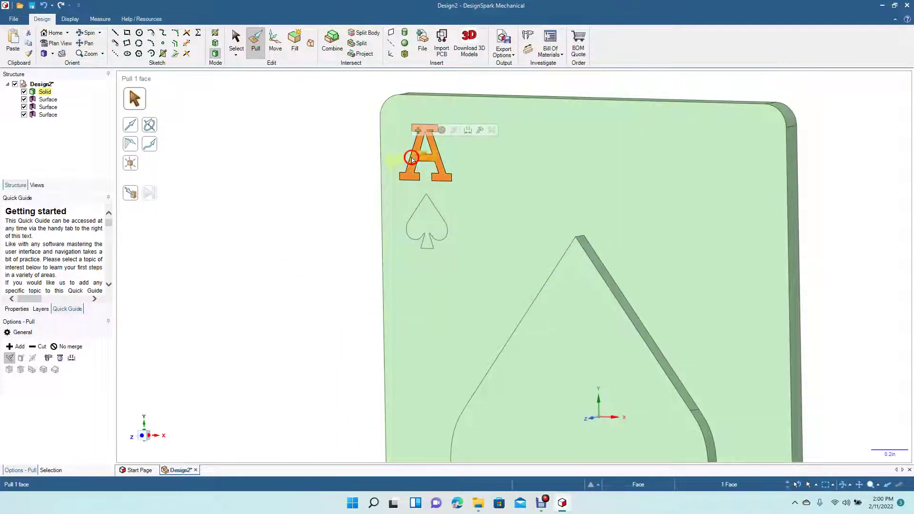
left_click(428, 222, "ctrl")
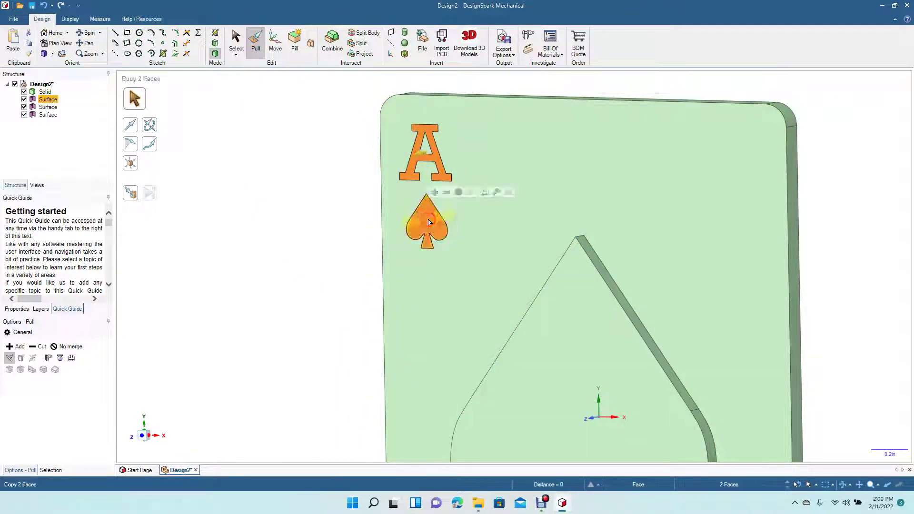
left_click_drag(428, 222, 426, 224)
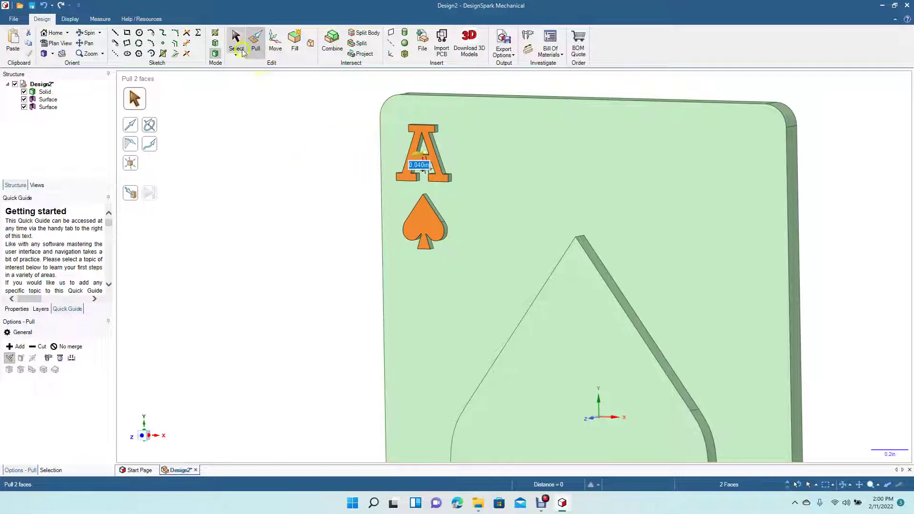
left_click(237, 43)
Extrude the inverted A and small spade in the card's lower-right corner together out of the card face
left_click(86, 43)
left_click_drag(300, 317, 234, 147)
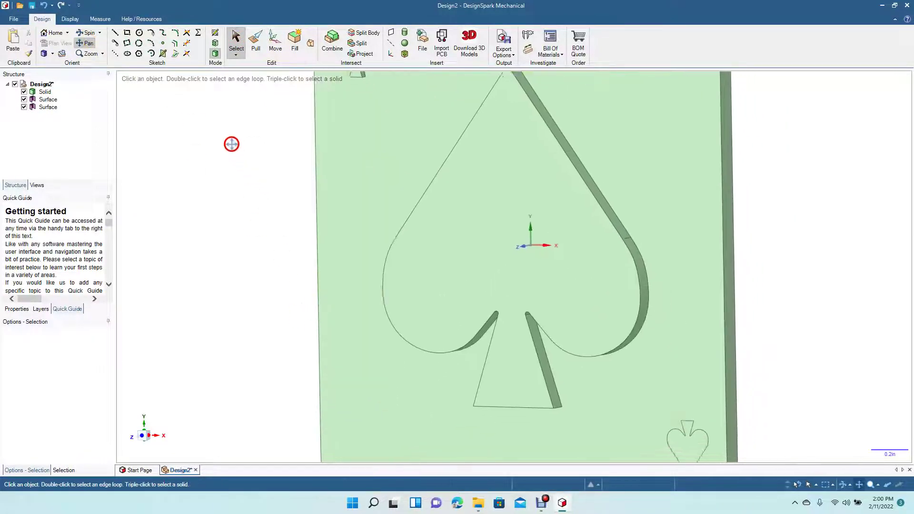
mouse_move(350, 288)
left_mouse_down()
mouse_move(302, 235)
mouse_move(239, 193)
left_mouse_up()
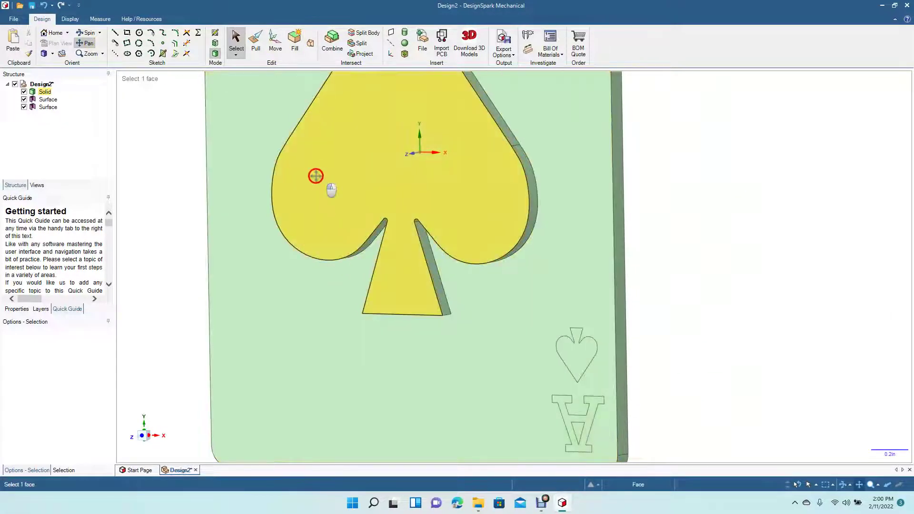
left_click_drag(316, 176, 300, 136)
key("p")
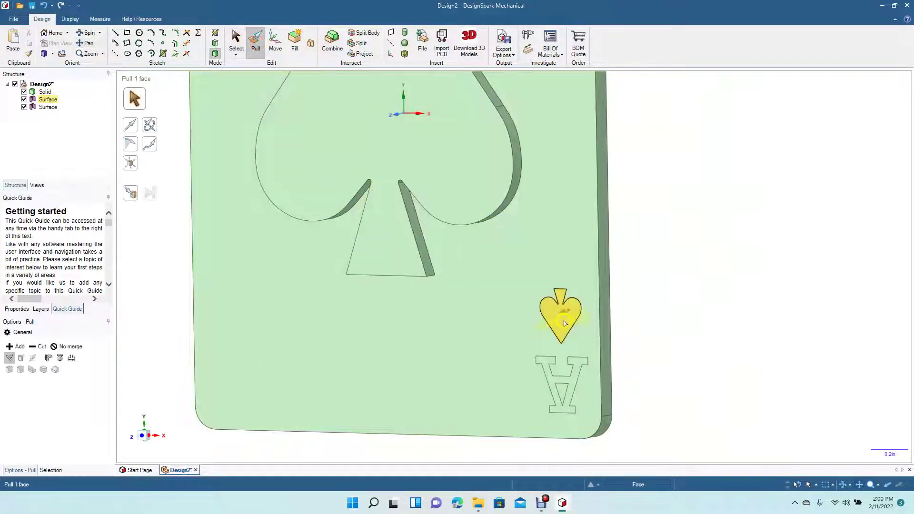
left_click(560, 315)
left_click(547, 372, "ctrl")
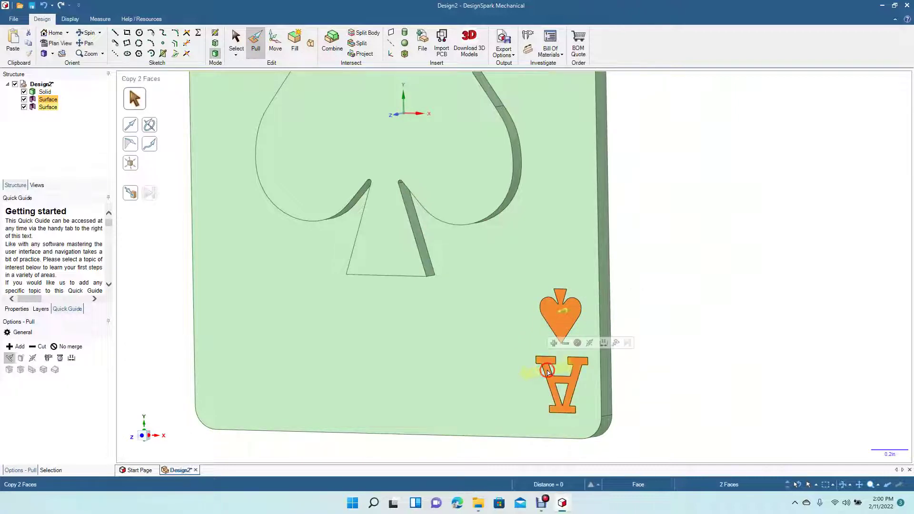
left_click_drag(548, 372, 546, 376)
left_click(236, 41)
left_click(771, 240)
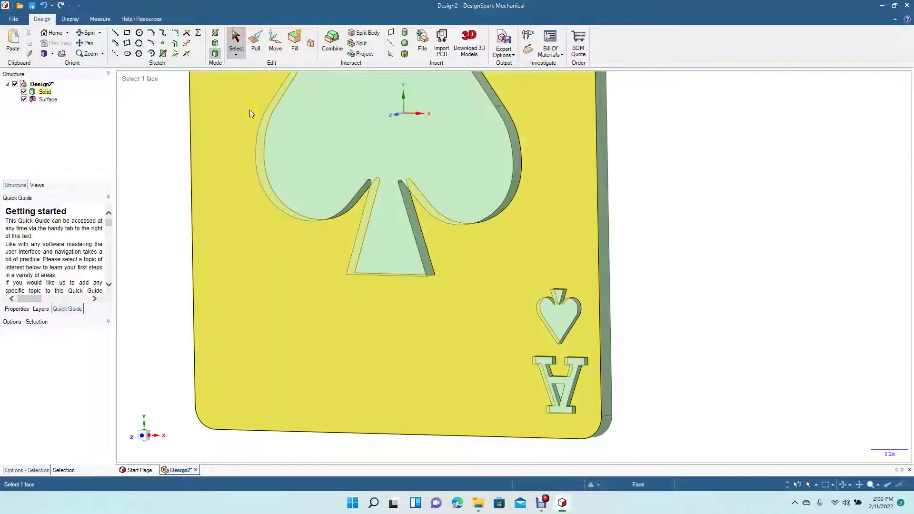
Round the entire front edge loop of the raised central spade with a radius of about 0.020 in
left_click(89, 43)
left_click_drag(205, 181, 308, 336)
left_click(255, 39)
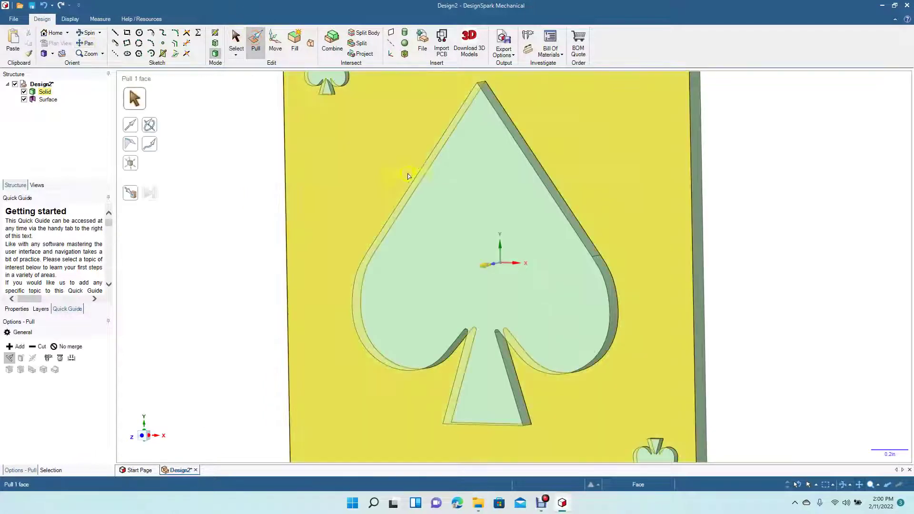
left_click(411, 187)
double_click(411, 187)
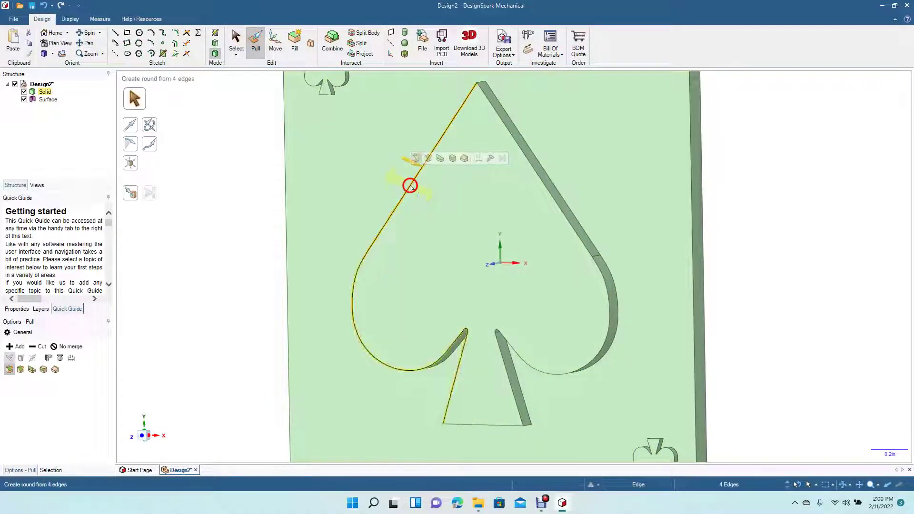
double_click(411, 187)
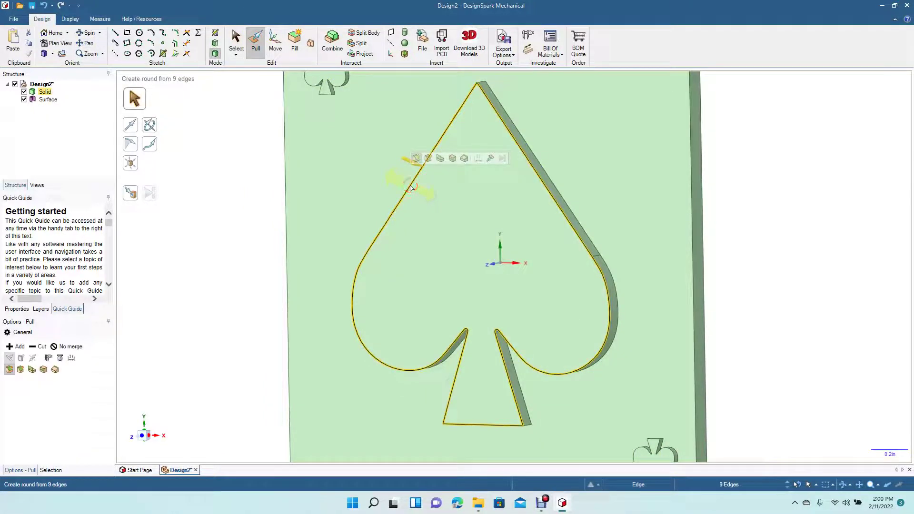
left_click_drag(410, 187, 425, 195)
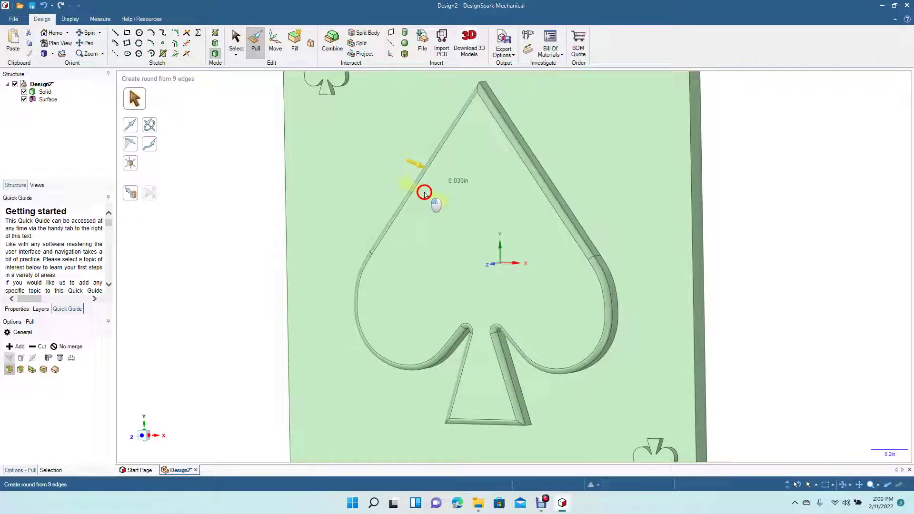
left_click_drag(421, 194, 420, 194)
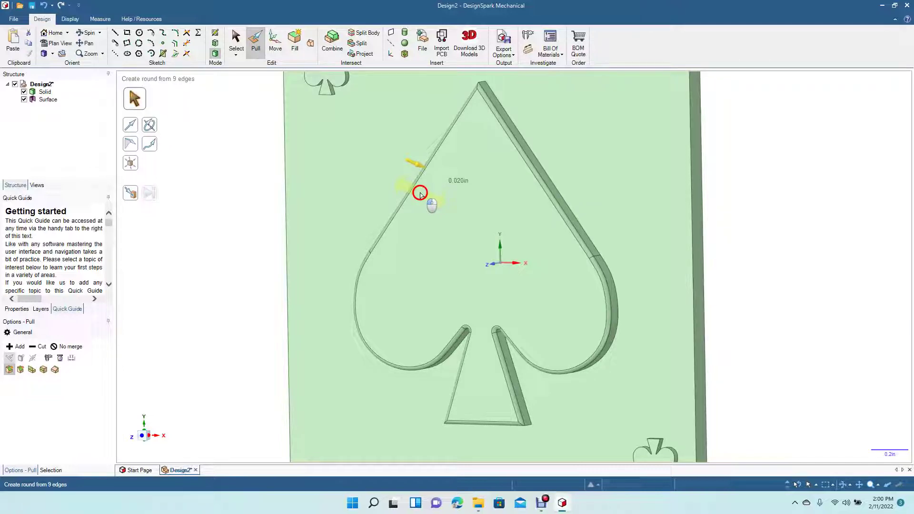
left_click_drag(420, 194, 420, 194)
left_click(236, 41)
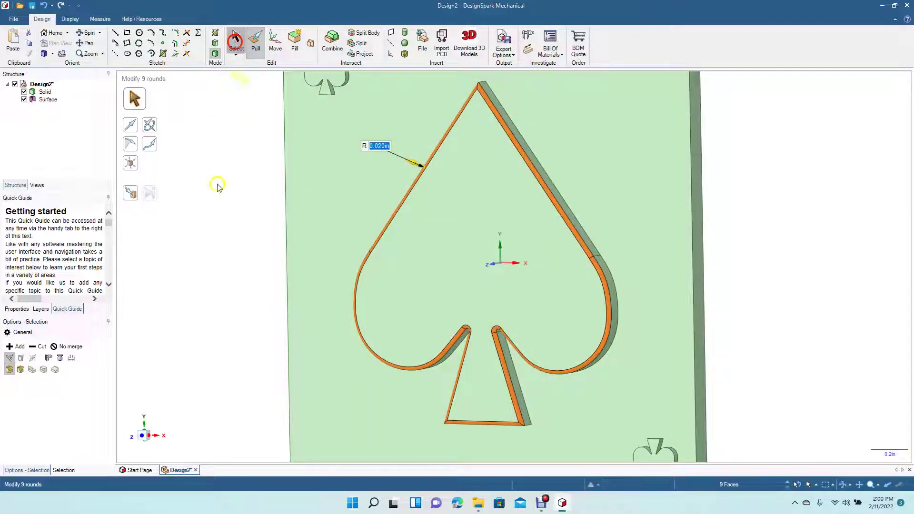
Round the front edge loop of the upper-left small spade with a radius of about 0.010 in
left_click(87, 44)
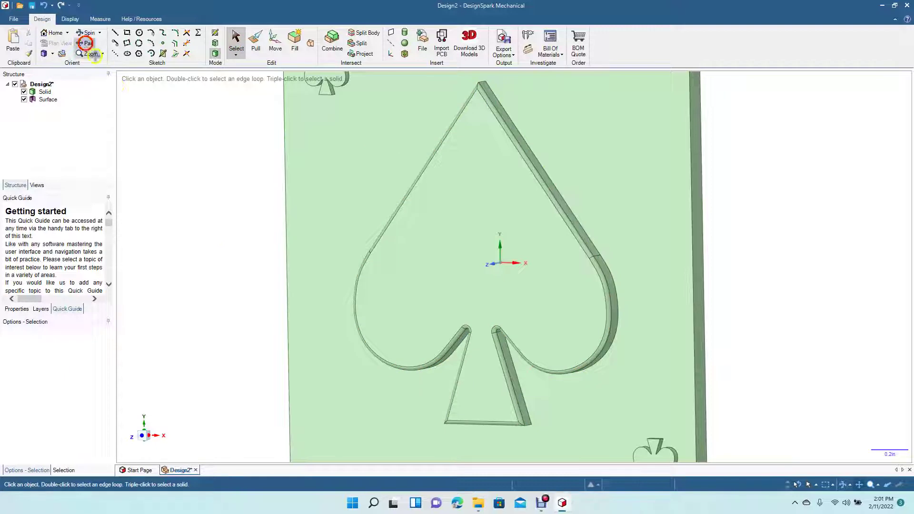
left_click_drag(204, 141, 303, 328)
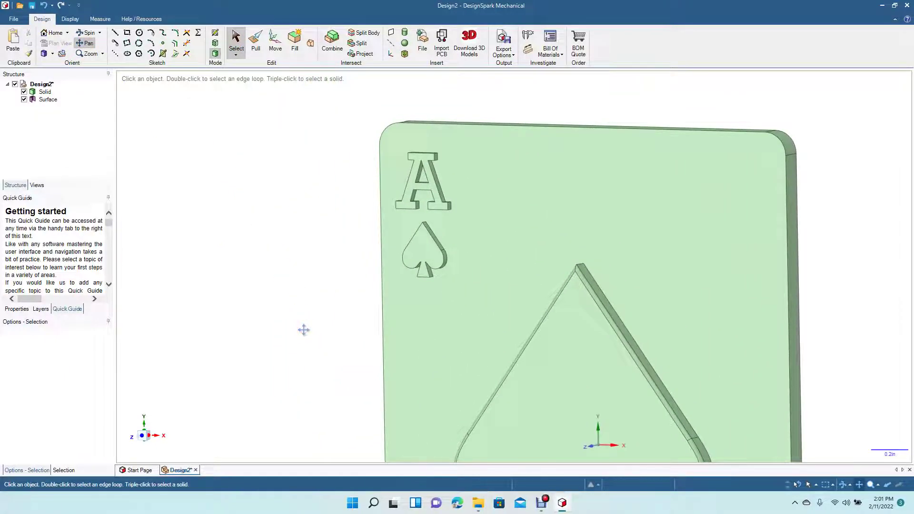
scroll(304, 330, "up", 3)
left_click(256, 42)
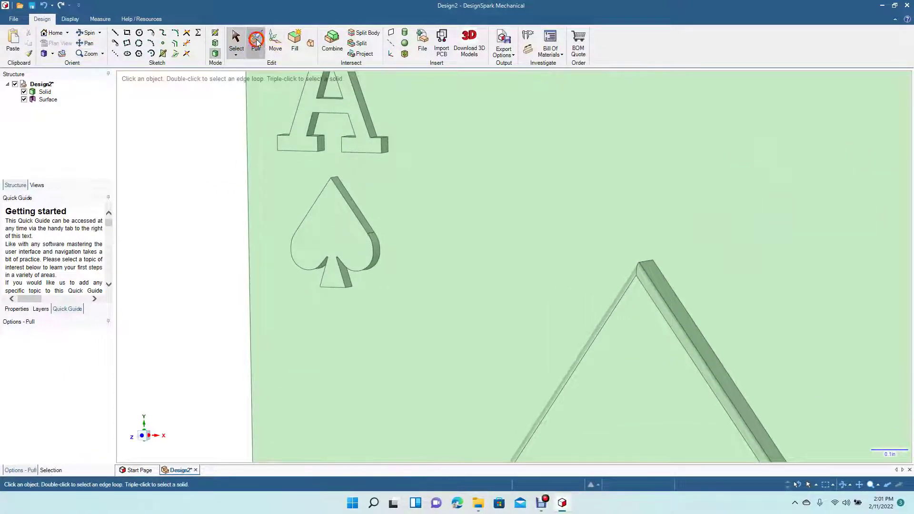
left_click(335, 224)
double_click(308, 215)
double_click(309, 215)
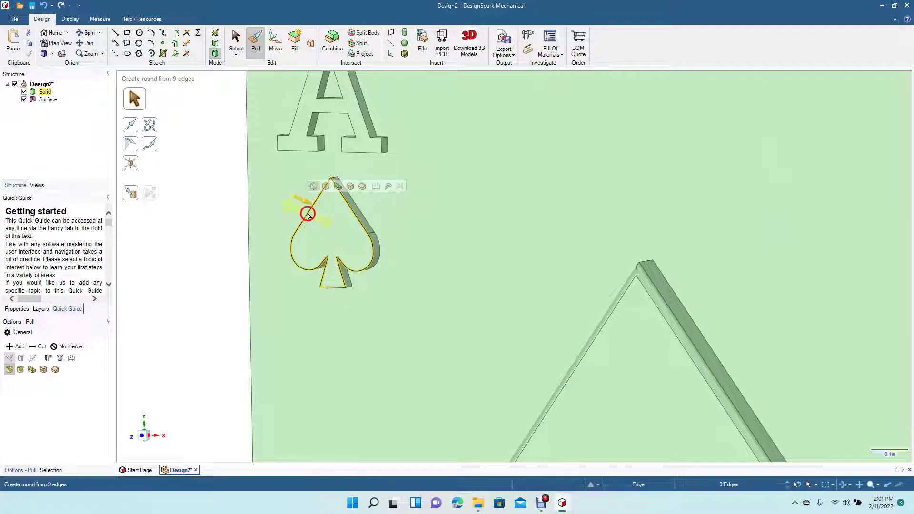
left_click_drag(308, 216, 316, 217)
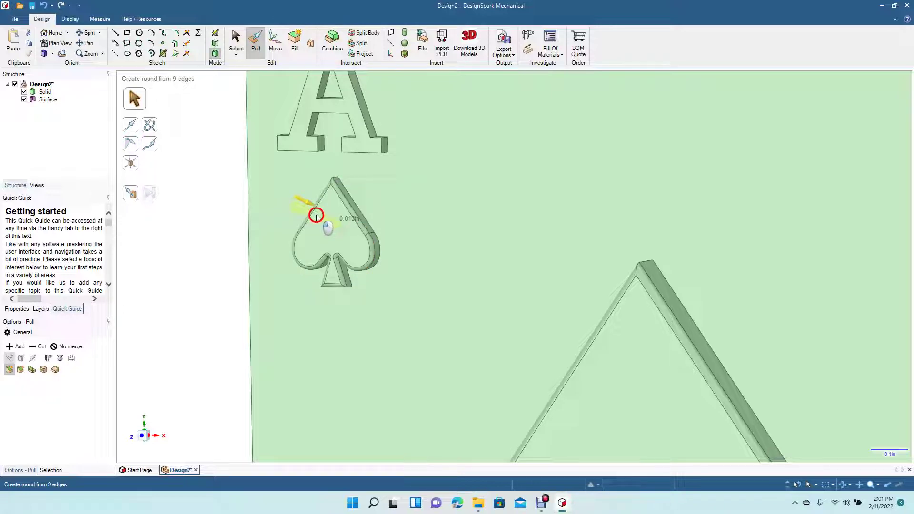
left_click(234, 38)
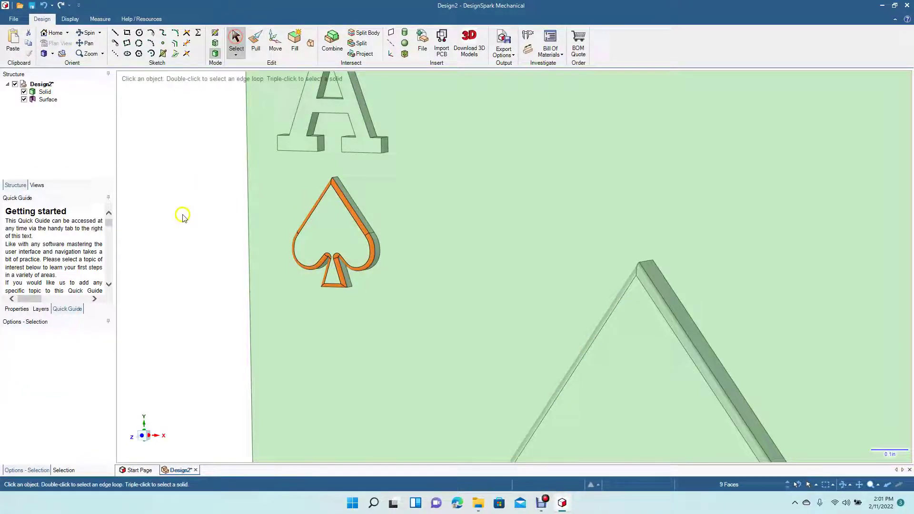
left_click(182, 217)
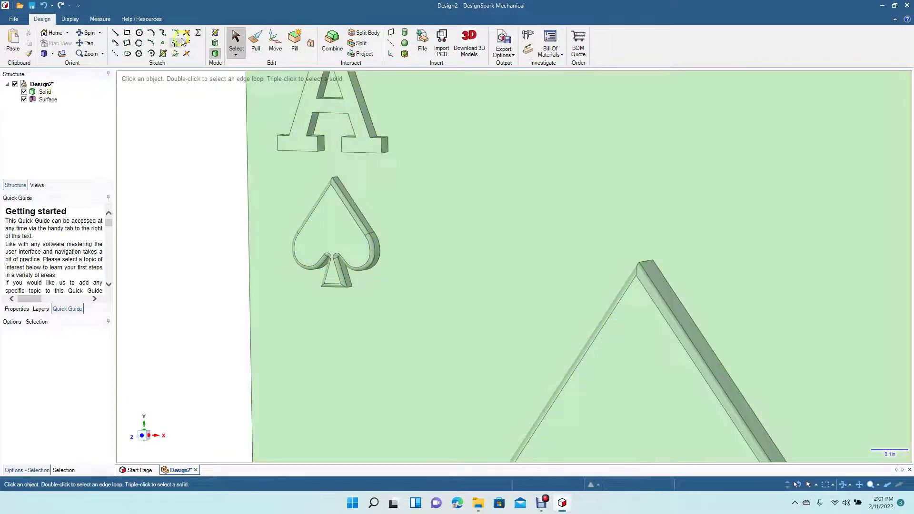
left_click(88, 32)
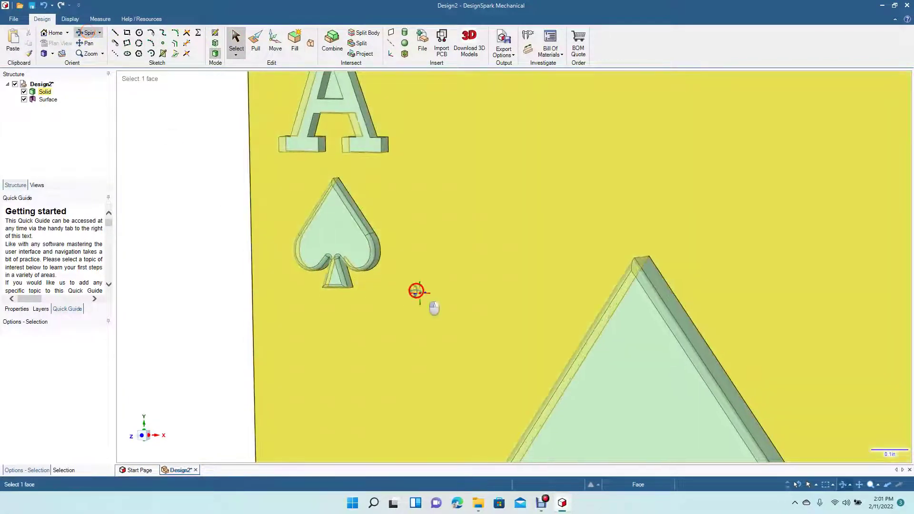
left_click_drag(419, 287, 343, 189)
key("v")
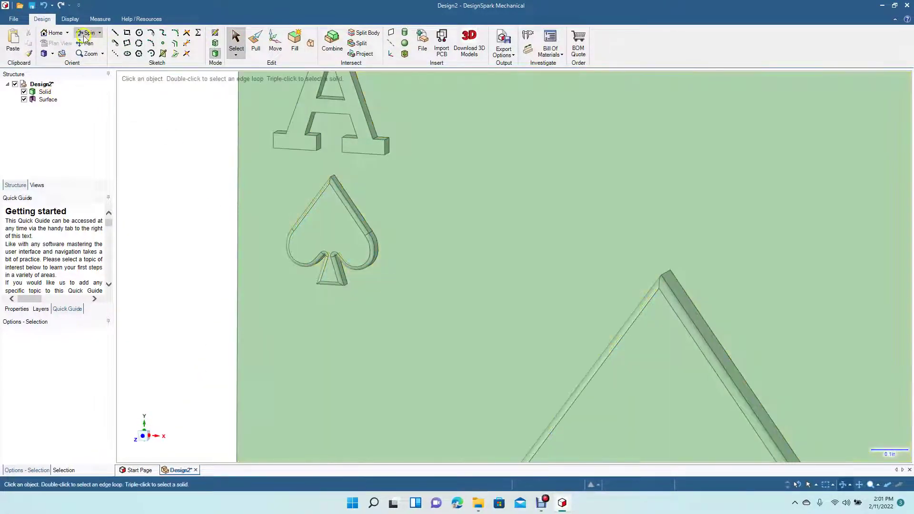
Round the front edge loop of the lower-right inverted small spade with a radius of about 0.010 in
left_click(87, 43)
left_click_drag(327, 310, 245, 205)
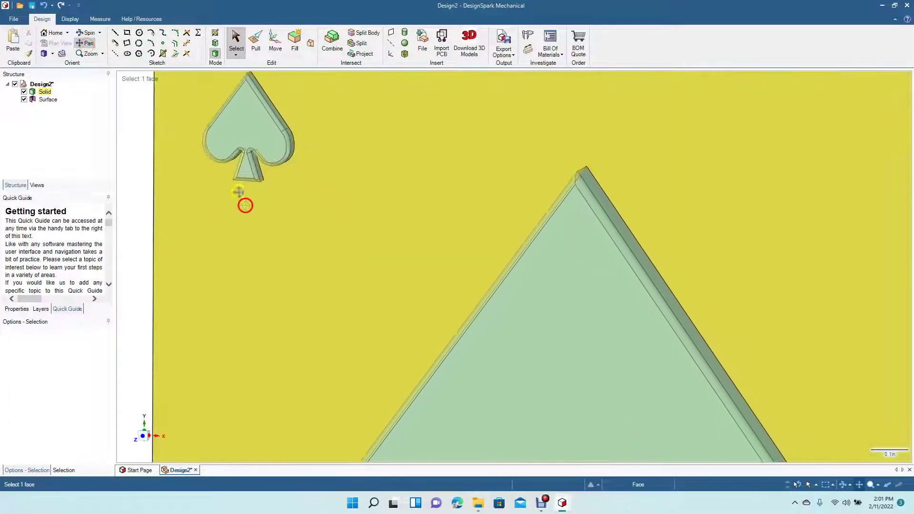
scroll(429, 303, "up", 10)
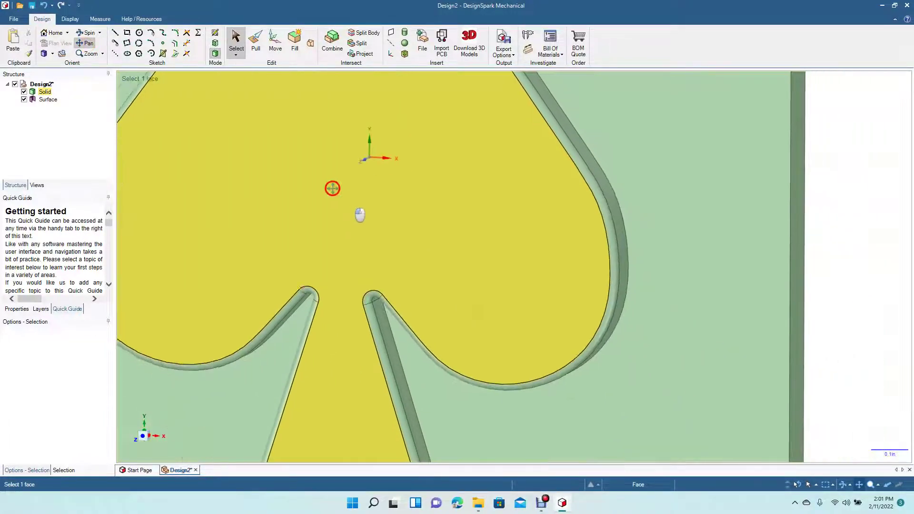
scroll(436, 343, "down", 10)
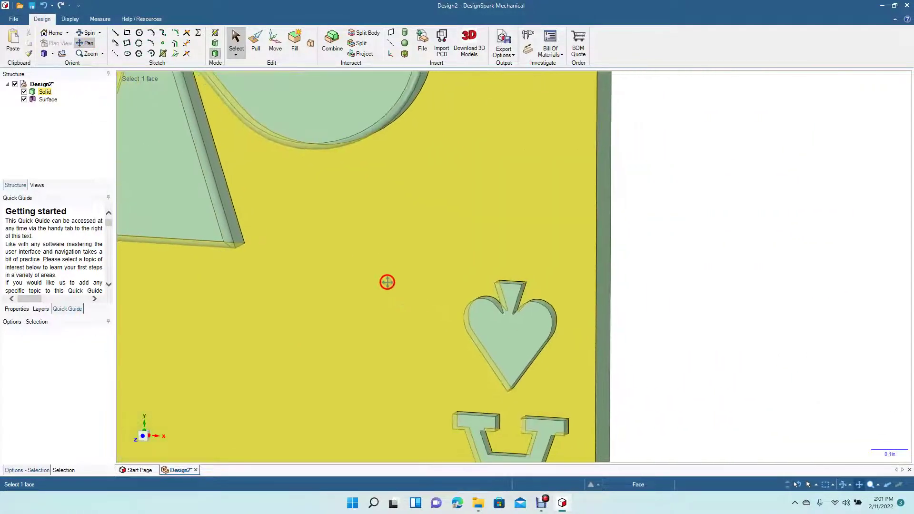
left_click(256, 39)
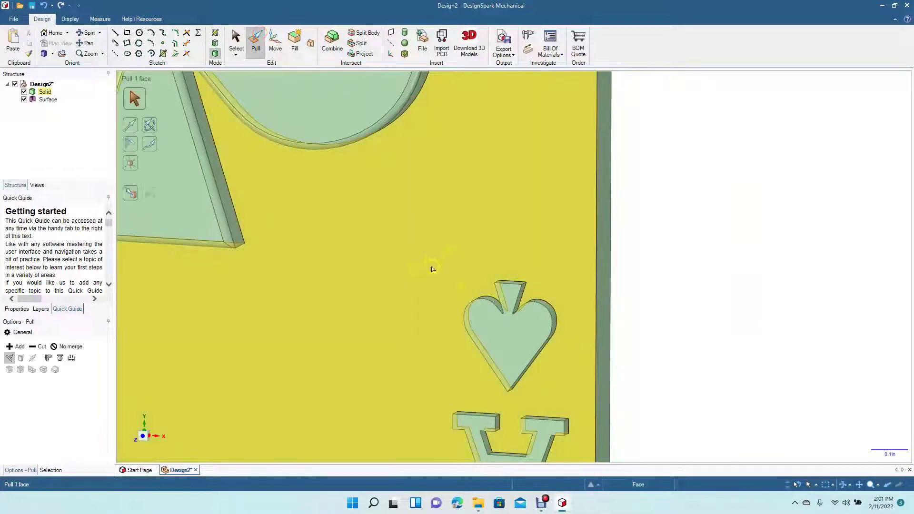
left_click(471, 340)
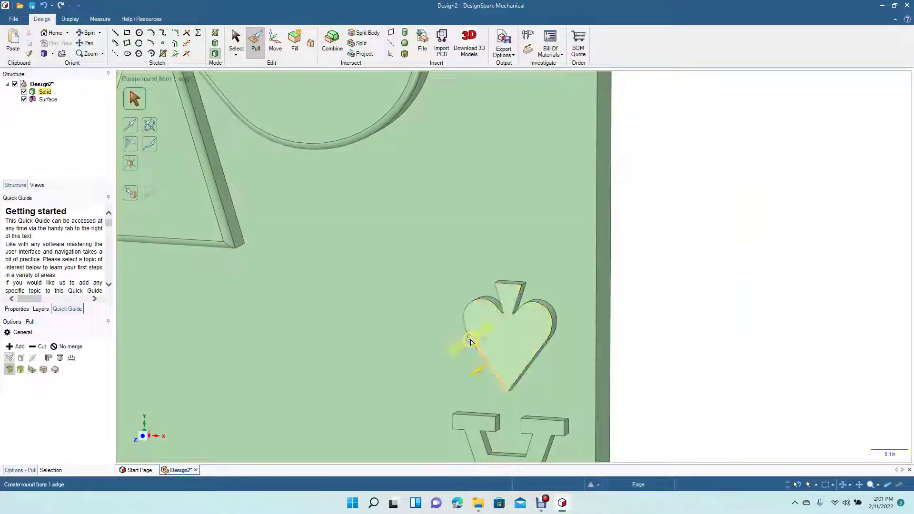
double_click(471, 341)
double_click(471, 341)
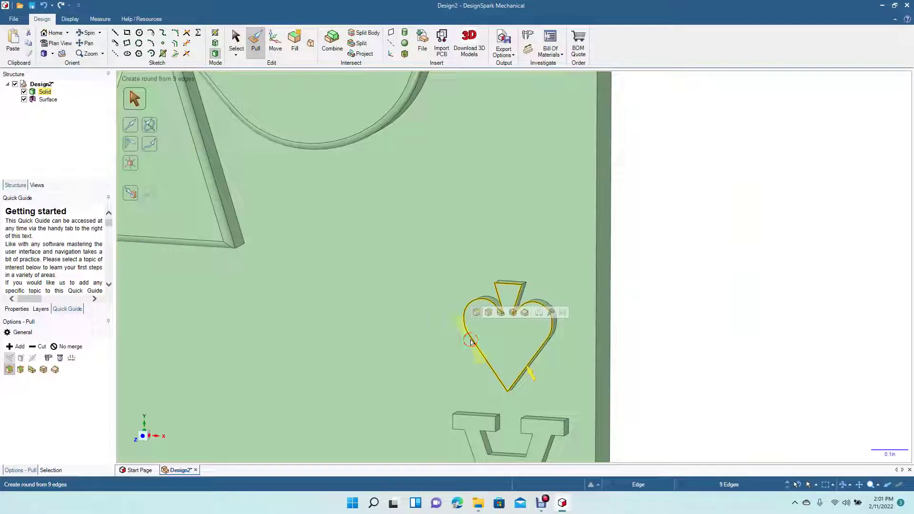
mouse_move(472, 341)
left_mouse_down()
mouse_move(485, 341)
mouse_move(471, 344)
mouse_move(474, 364)
mouse_move(507, 364)
mouse_move(474, 303)
mouse_move(488, 328)
left_mouse_up()
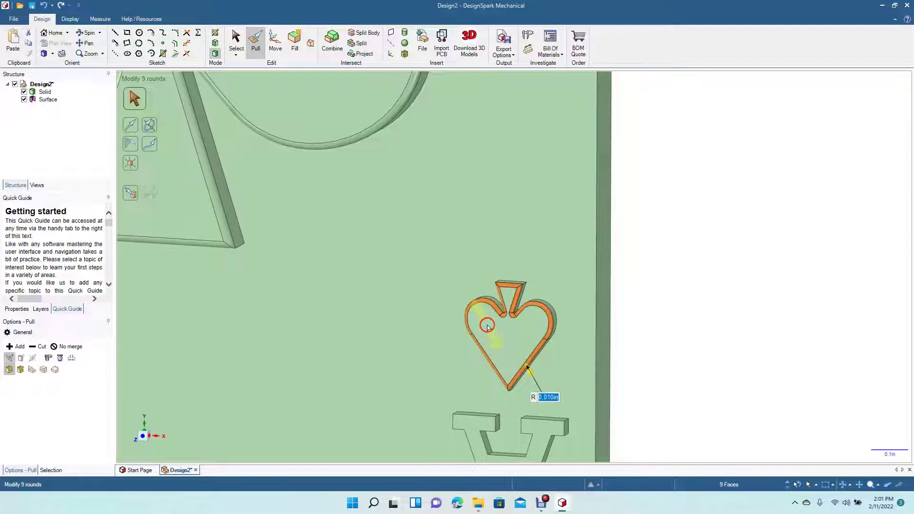
left_click(237, 39)
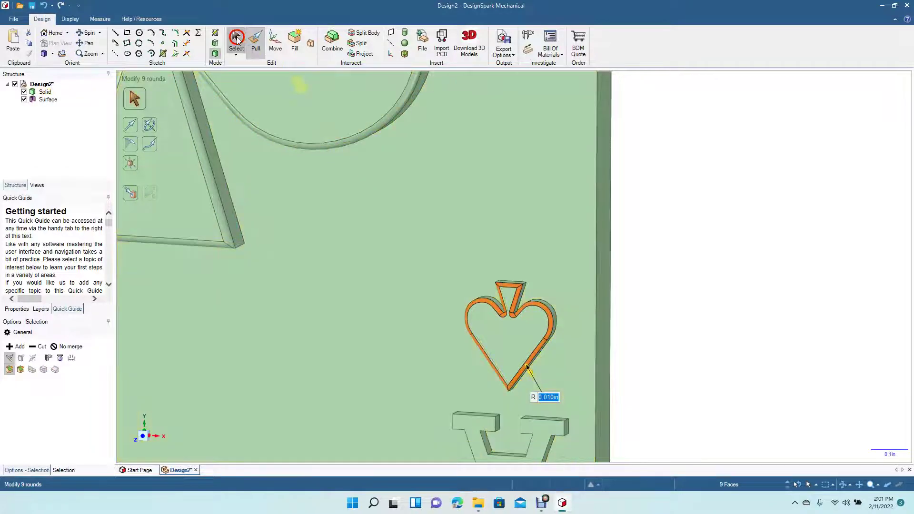
left_click(710, 233)
Examine the whole card from the Top view and at a tilted angle, and return it to the Top view
key("z")
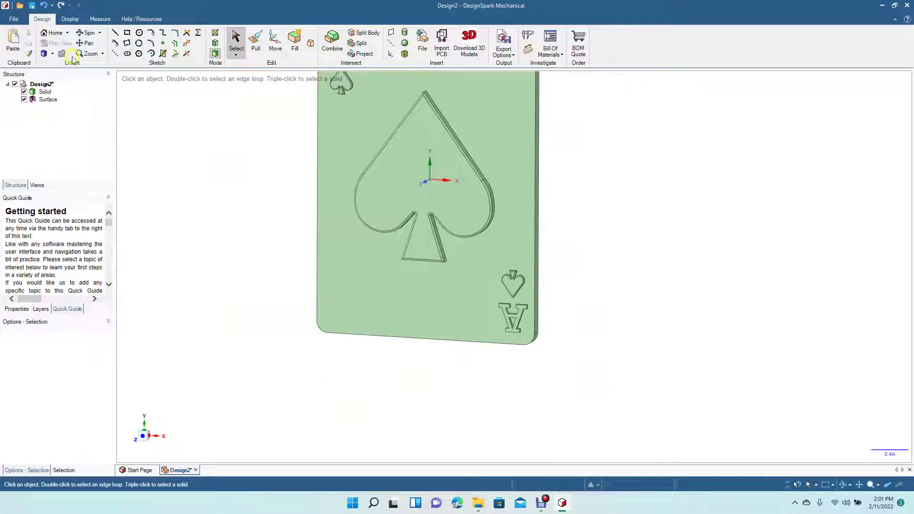
left_click(52, 54)
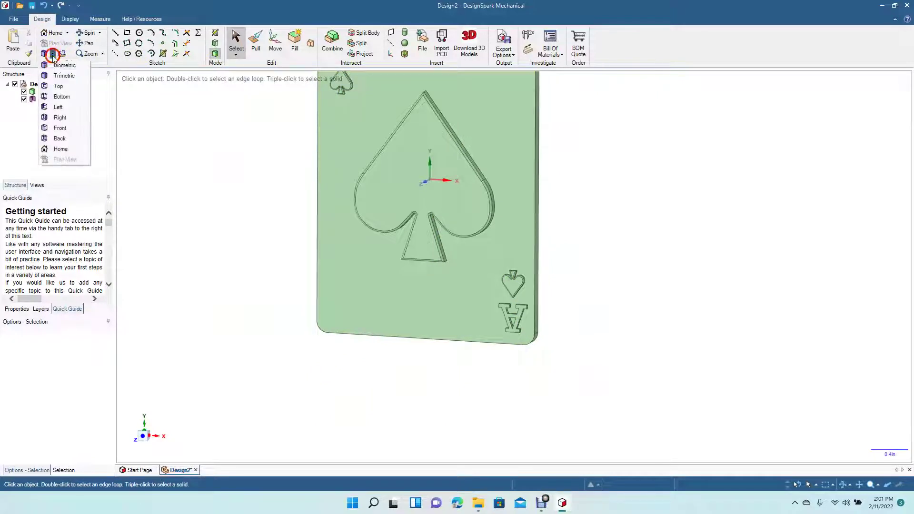
left_click(58, 86)
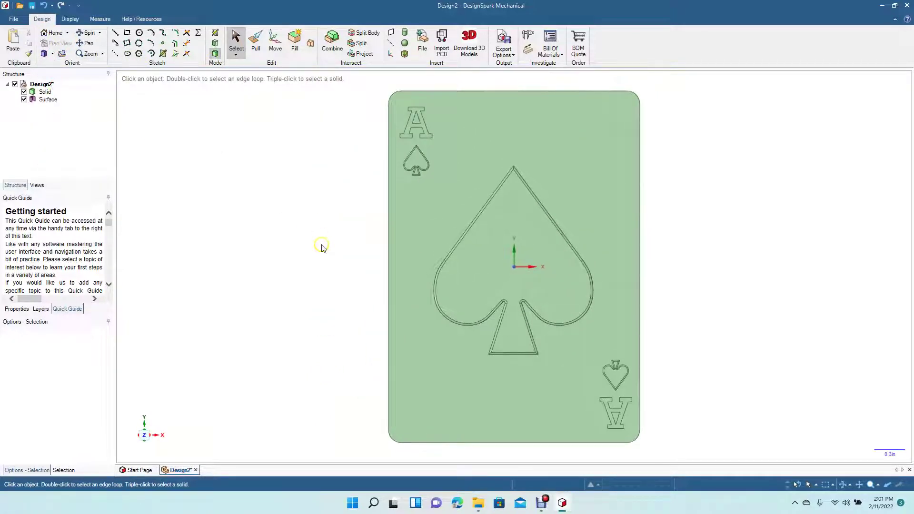
left_click(88, 32)
mouse_move(317, 200)
left_mouse_down()
mouse_move(180, 194)
mouse_move(192, 221)
mouse_move(216, 229)
mouse_move(324, 218)
mouse_move(424, 231)
mouse_move(412, 221)
mouse_move(507, 210)
mouse_move(419, 187)
mouse_move(169, 169)
mouse_move(179, 157)
mouse_move(336, 210)
mouse_move(341, 130)
mouse_move(388, 176)
mouse_move(275, 190)
mouse_move(345, 198)
mouse_move(369, 191)
left_mouse_up()
left_click(52, 54)
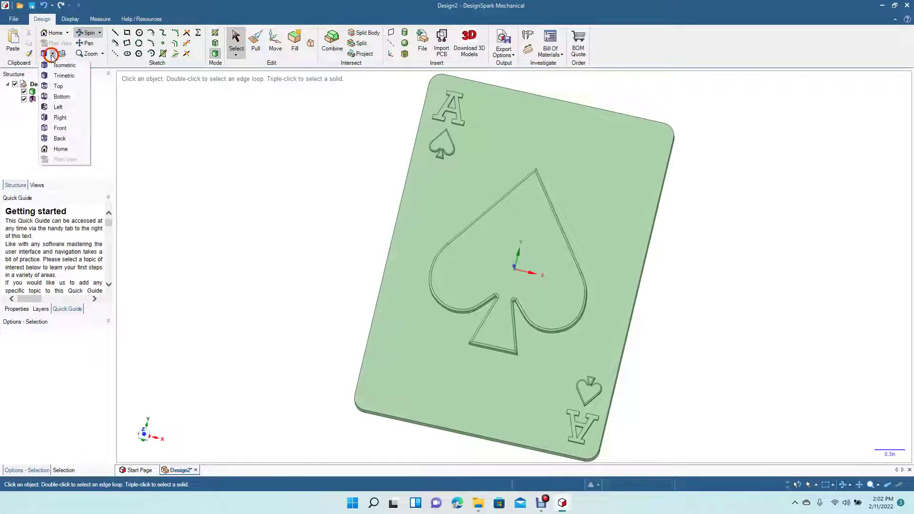
left_click(66, 88)
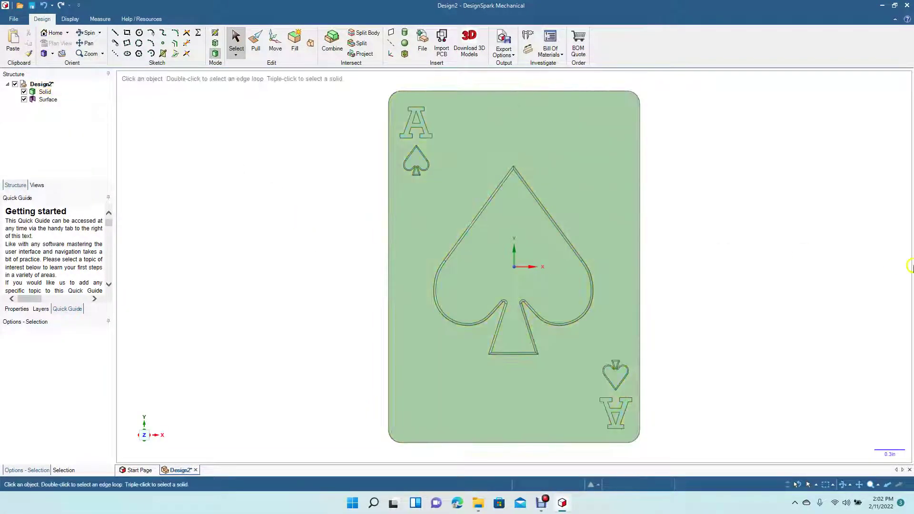